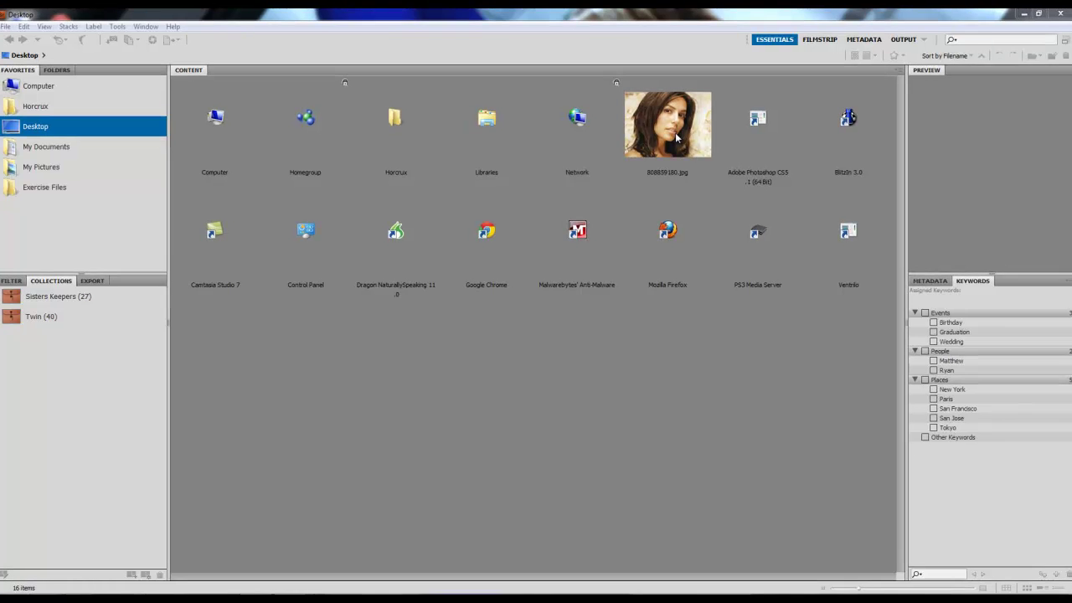
Open 808859180.jpg from the Desktop in Photoshop CS5.1 through Bridge's Open With menu
{"action": "left_click", "coordinate": [675, 140]}
{"action": "right_click", "coordinate": [679, 132]}
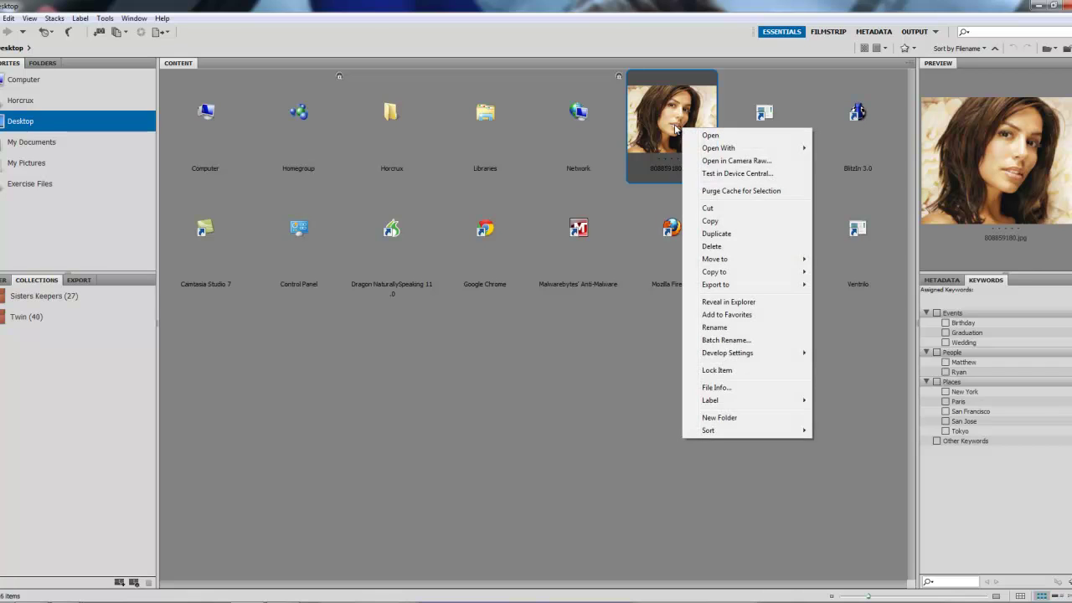
{"action": "mouse_move", "coordinate": [707, 148]}
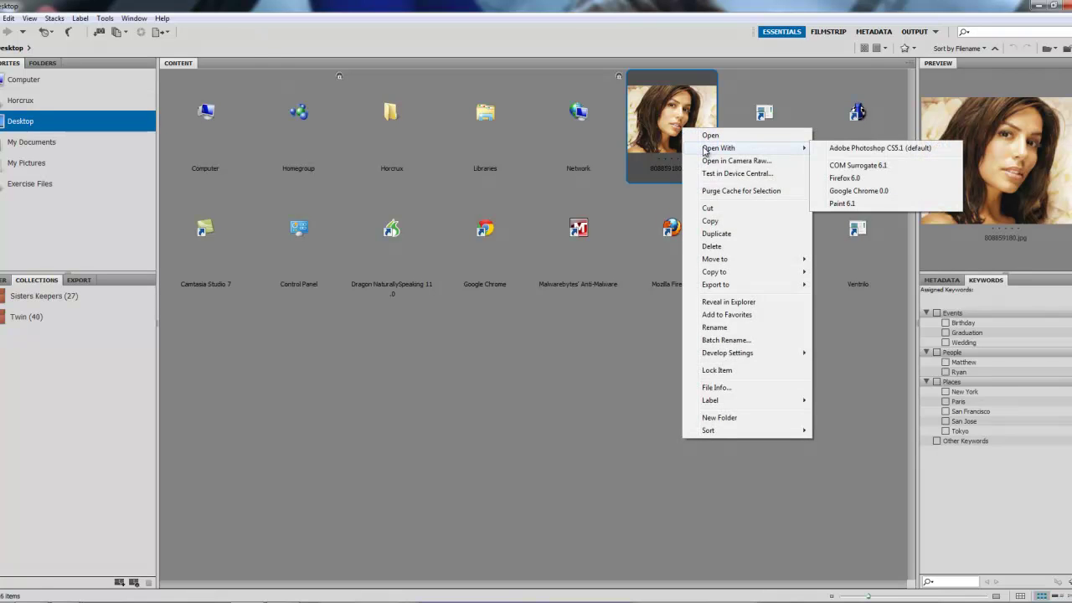
{"action": "left_click", "coordinate": [881, 148]}
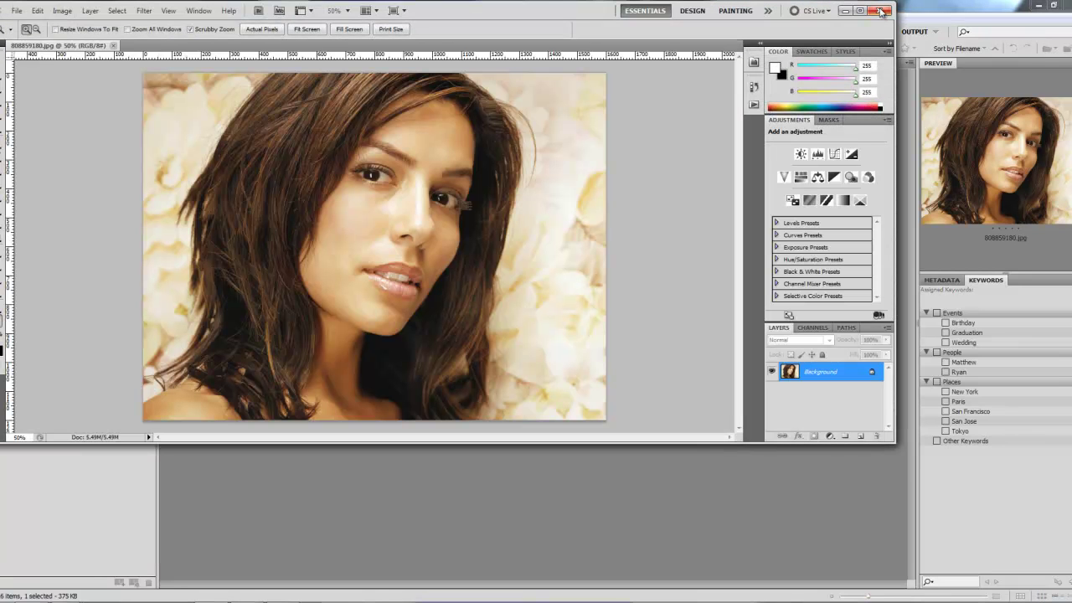
Maximize Photoshop, zoom the face to 200%, and duplicate the Background as Layer 1
{"action": "left_click", "coordinate": [859, 10]}
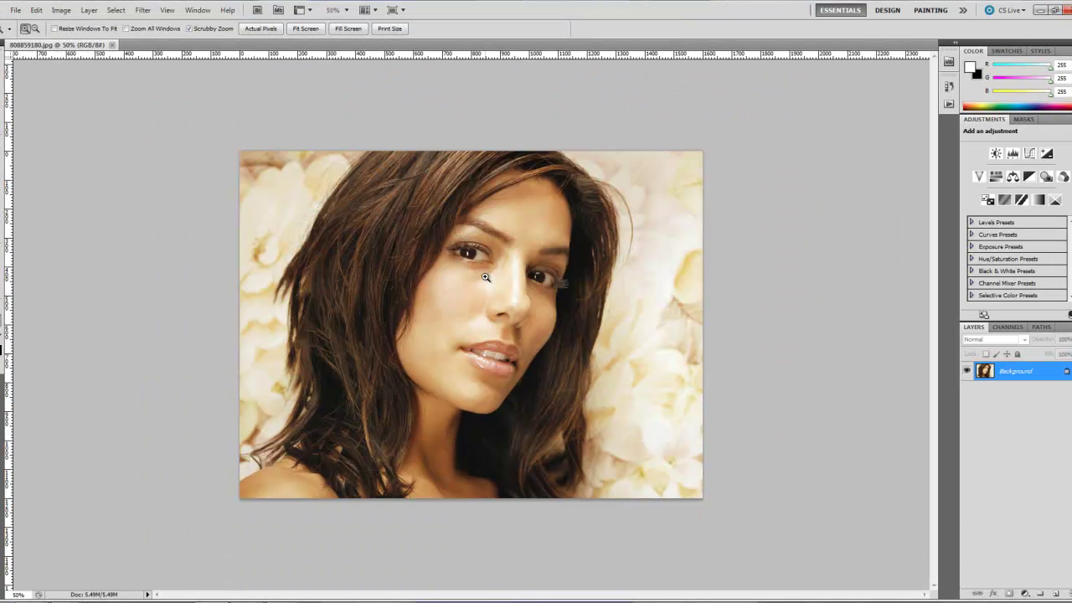
{"action": "left_click", "coordinate": [489, 278]}
{"action": "left_click", "coordinate": [519, 258]}
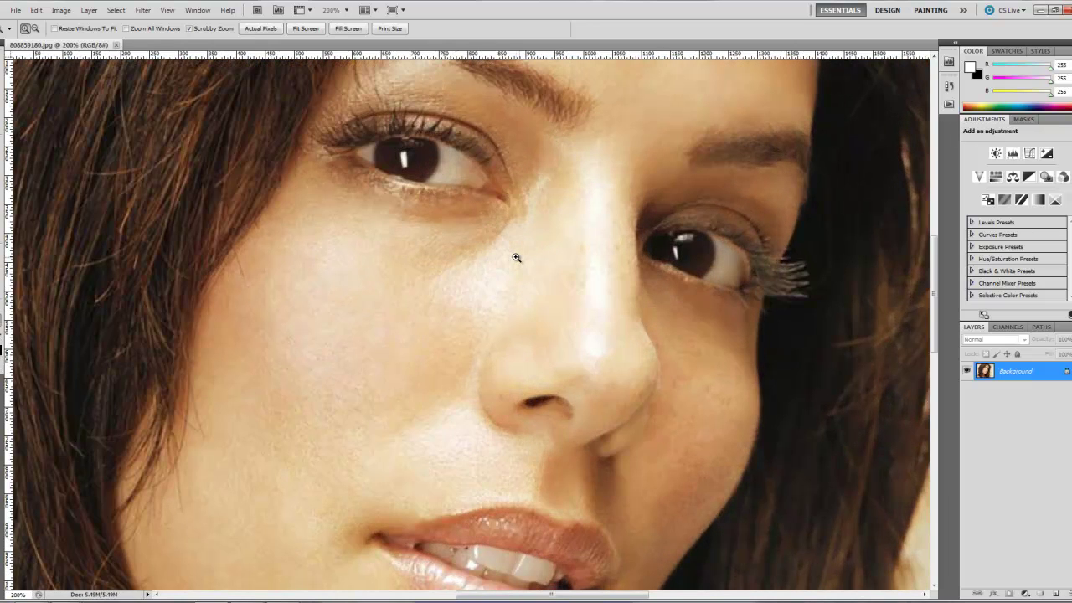
{"action": "scroll", "coordinate": [495, 255], "scroll_direction": "up", "scroll_amount": 2}
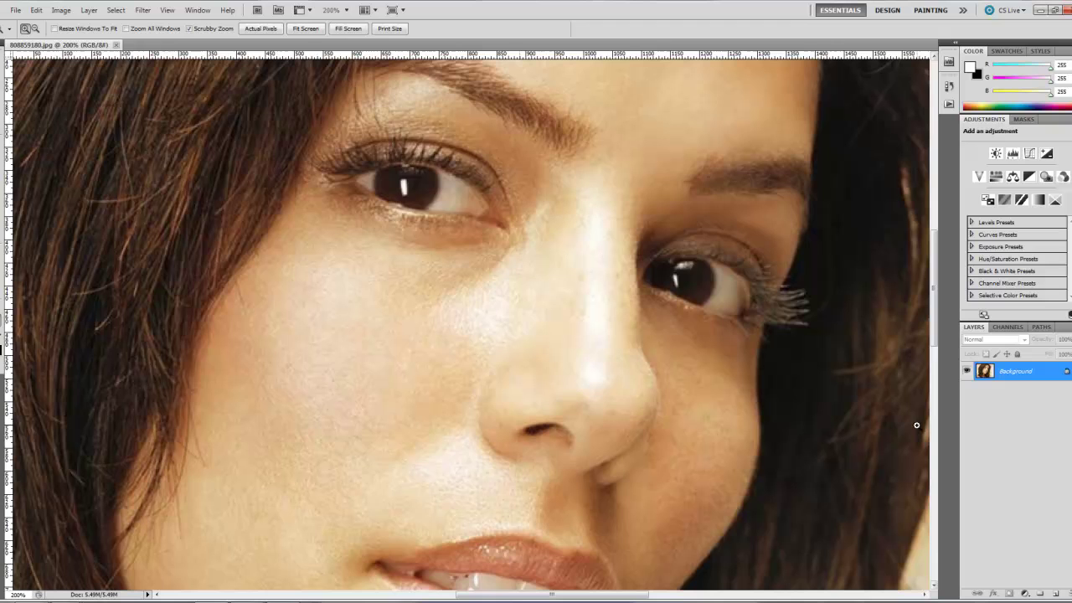
{"action": "key", "text": "ctrl+j"}
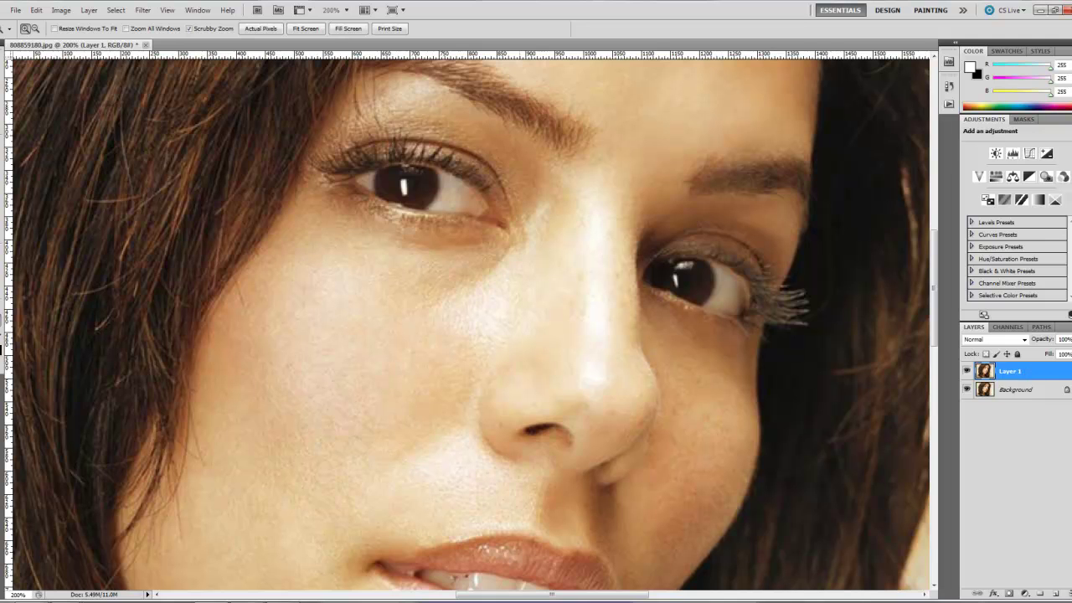
Zoom the left eye to 300% and set the Pen tool to Paths mode
{"action": "left_click", "coordinate": [4, 250]}
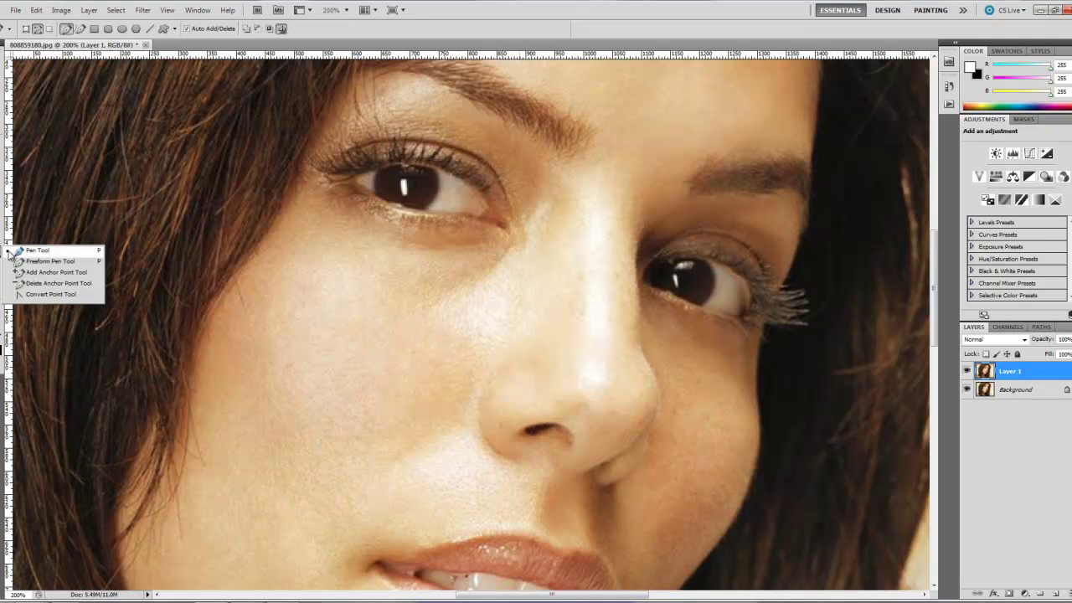
{"action": "left_click", "coordinate": [25, 255]}
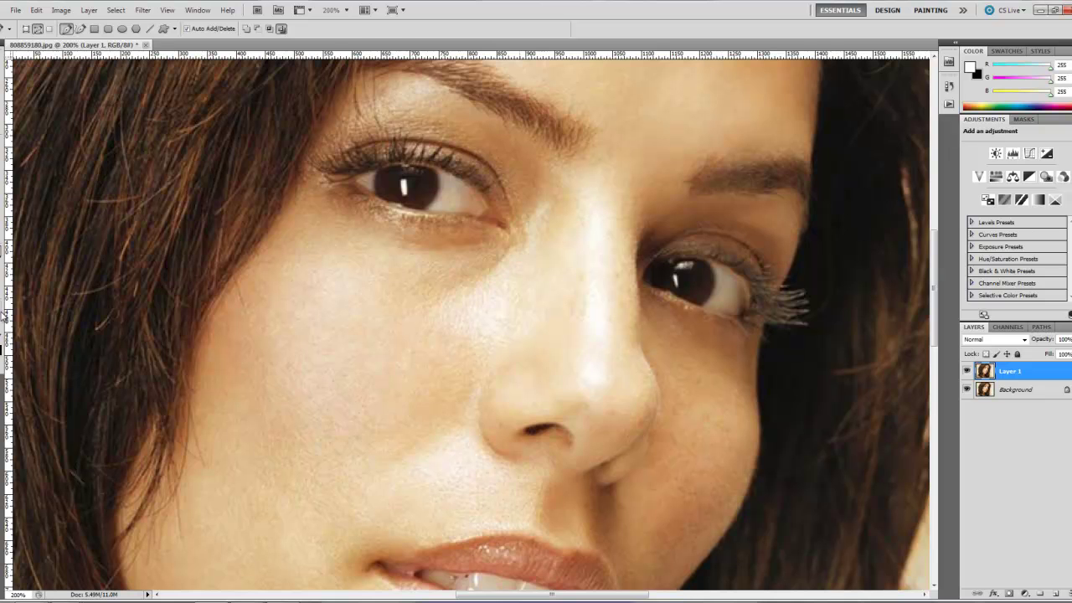
{"action": "key", "text": "z"}
{"action": "left_click", "coordinate": [448, 161]}
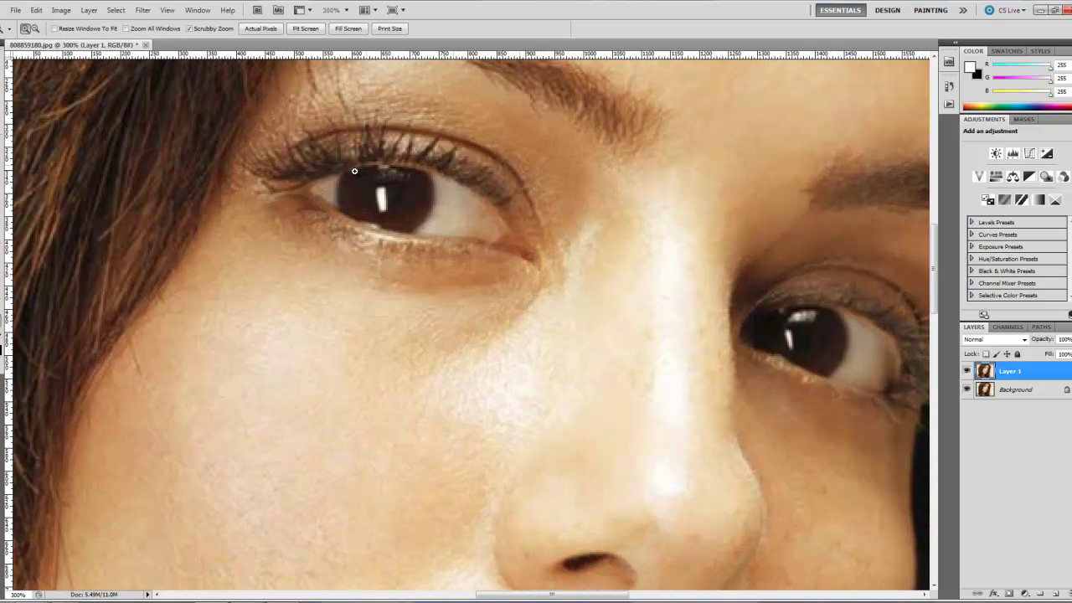
{"action": "key", "text": "p"}
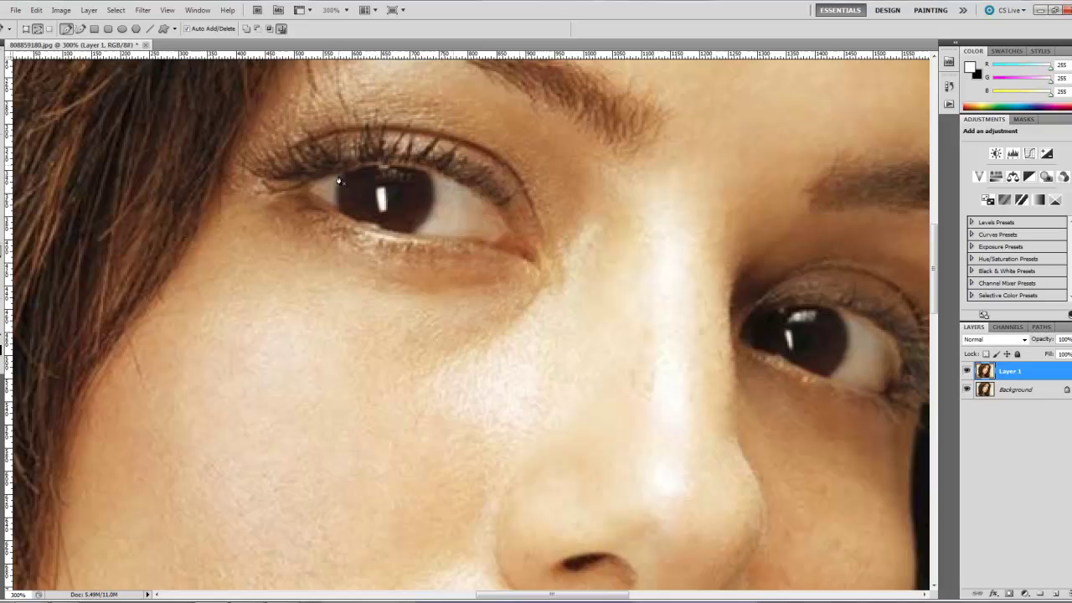
{"action": "left_click", "coordinate": [38, 30]}
Trace a closed curved path around the left iris edge
{"action": "left_click", "coordinate": [343, 173]}
{"action": "left_click", "coordinate": [337, 206]}
{"action": "left_click_drag", "start_coordinate": [348, 235], "coordinate": [345, 234]}
{"action": "left_click", "coordinate": [411, 234]}
{"action": "left_click_drag", "start_coordinate": [411, 234], "coordinate": [467, 228]}
{"action": "left_click", "coordinate": [411, 234], "text": "alt"}
{"action": "left_click_drag", "start_coordinate": [428, 177], "coordinate": [412, 130]}
{"action": "left_click", "coordinate": [430, 177], "text": "alt"}
{"action": "left_click_drag", "start_coordinate": [344, 176], "coordinate": [306, 198]}
Turn the iris path into a selection with 0-pixel feather
{"action": "right_click", "coordinate": [368, 167]}
{"action": "left_click", "coordinate": [409, 237]}
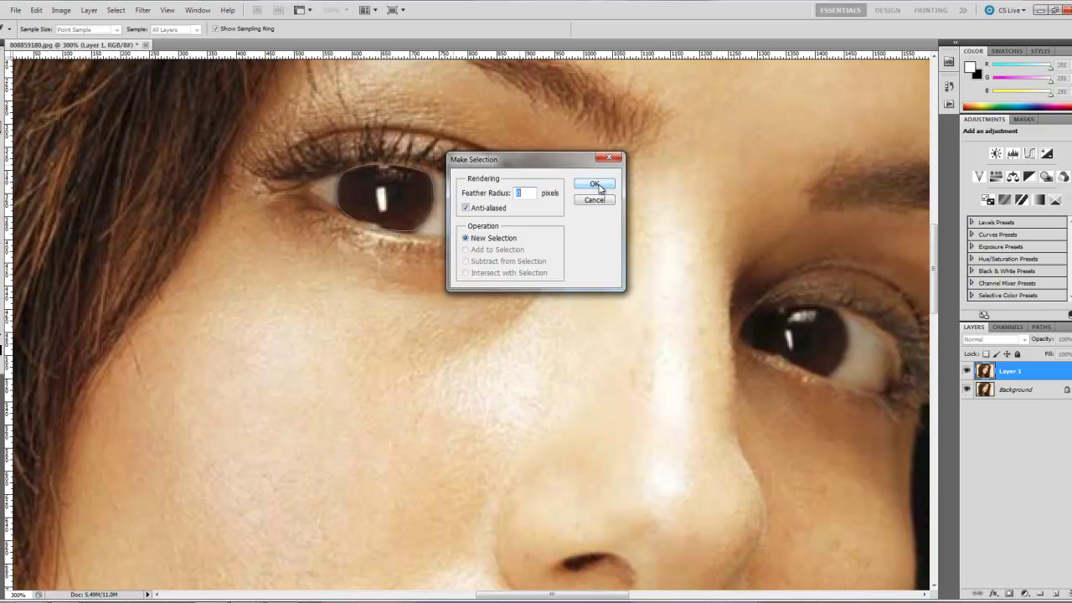
{"action": "left_click", "coordinate": [595, 185]}
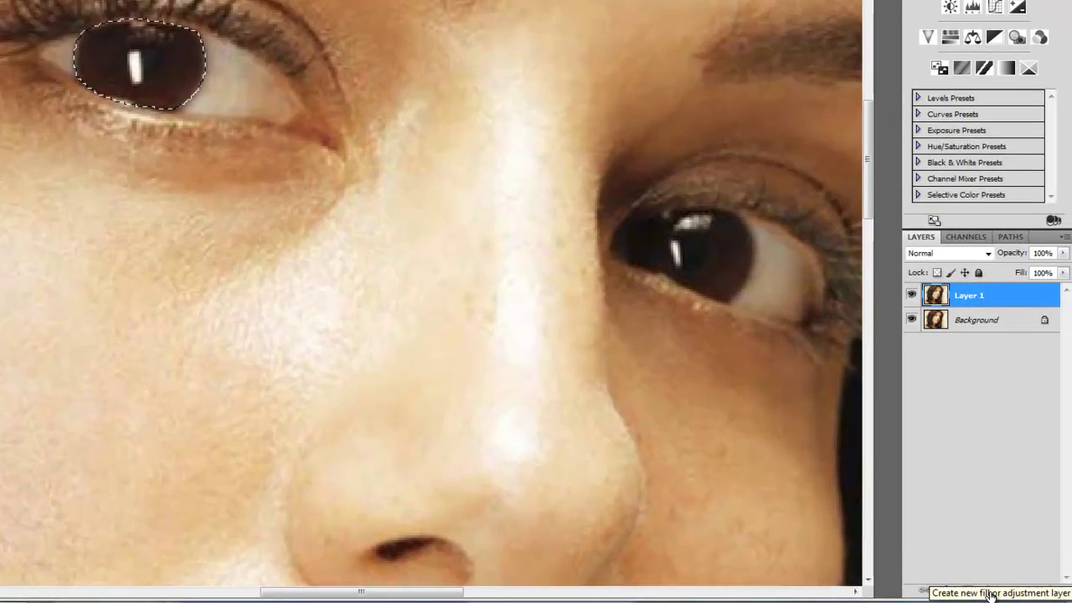
Add an Exposure adjustment layer on the iris with exposure 1.43 and gamma correction 1.72
{"action": "left_click", "coordinate": [990, 593]}
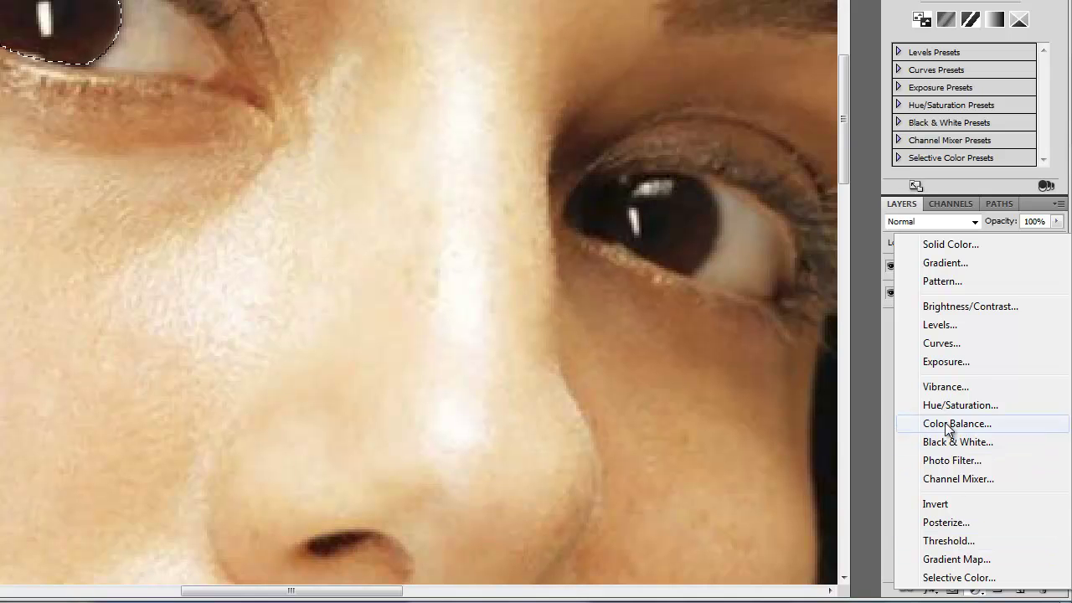
{"action": "left_click", "coordinate": [937, 365]}
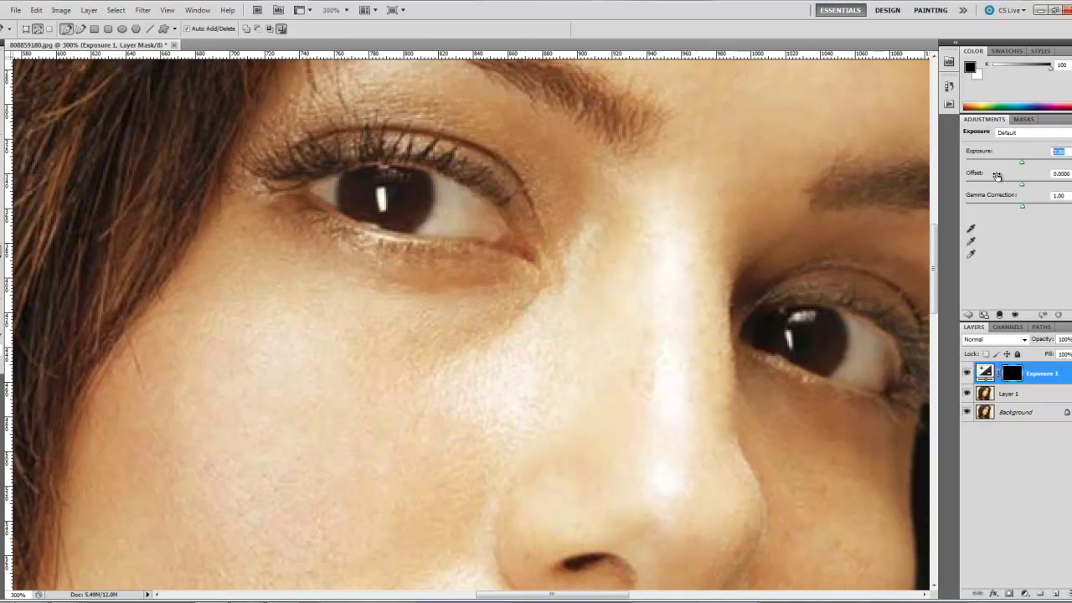
{"action": "type", "text": "1"}
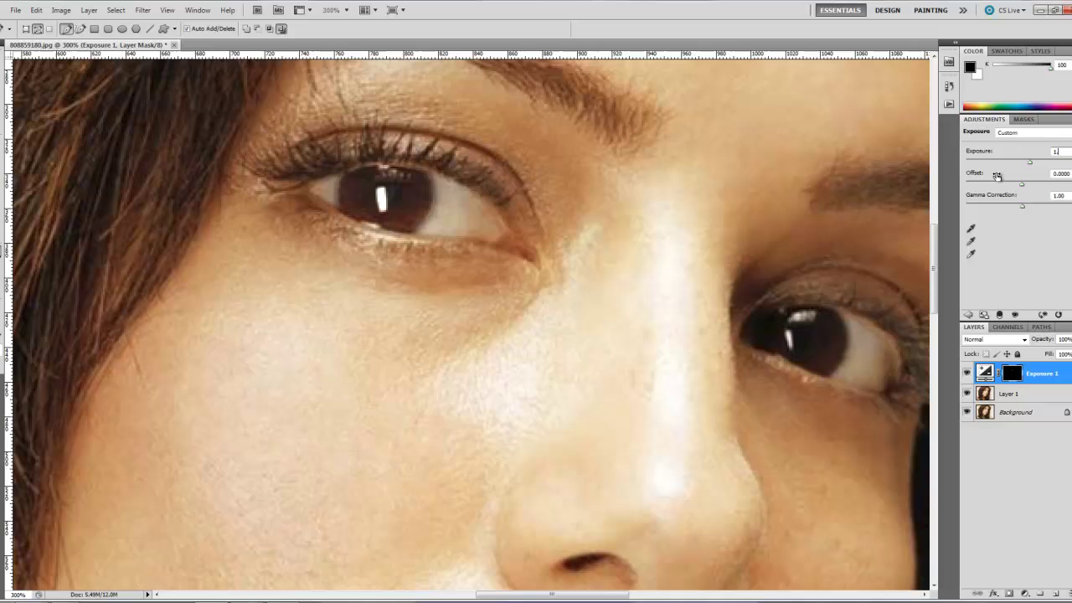
{"action": "type", "text": ".45"}
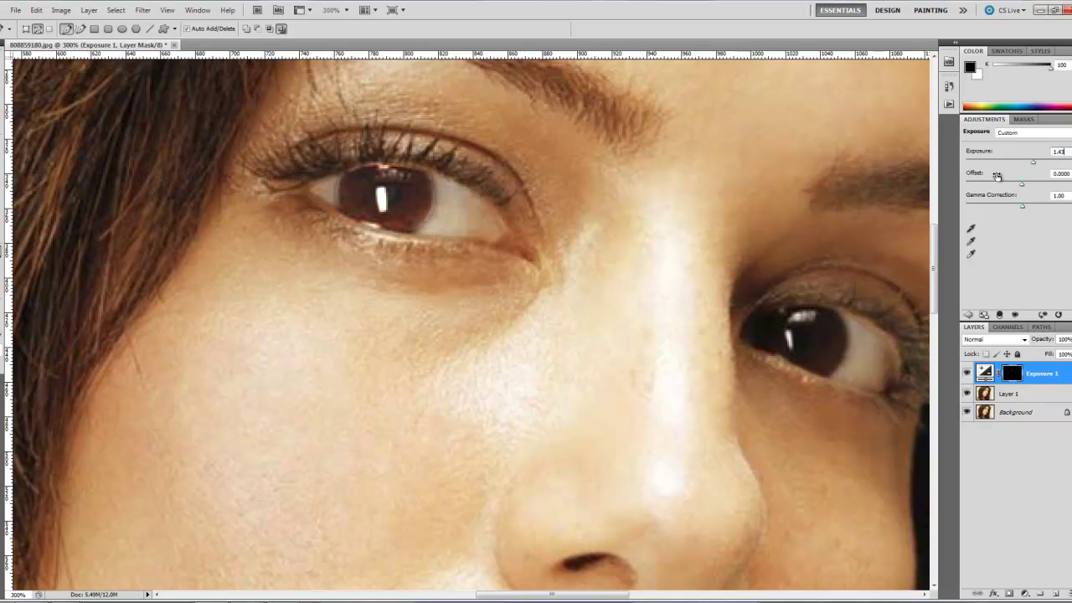
{"action": "type", "text": "3"}
{"action": "left_click", "coordinate": [1068, 175]}
{"action": "left_click", "coordinate": [1068, 195]}
{"action": "left_click_drag", "start_coordinate": [1060, 195], "coordinate": [1053, 197]}
{"action": "type", "text": "1.72"}
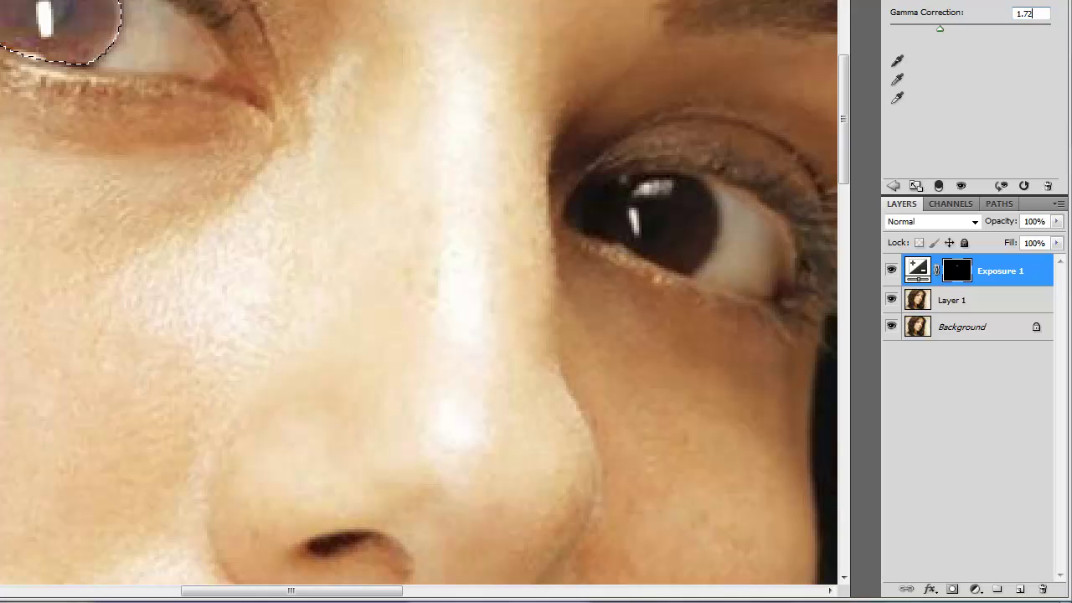
Add a colorized Hue/Saturation adjustment layer with hue 207 and saturation 72
{"action": "left_click", "coordinate": [976, 589]}
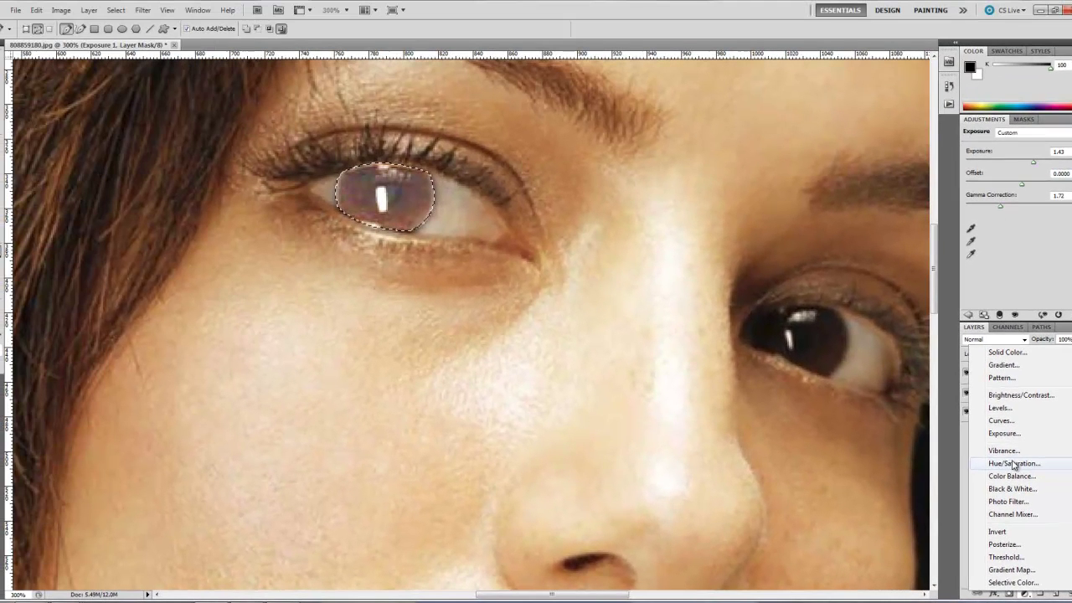
{"action": "left_click", "coordinate": [1014, 463]}
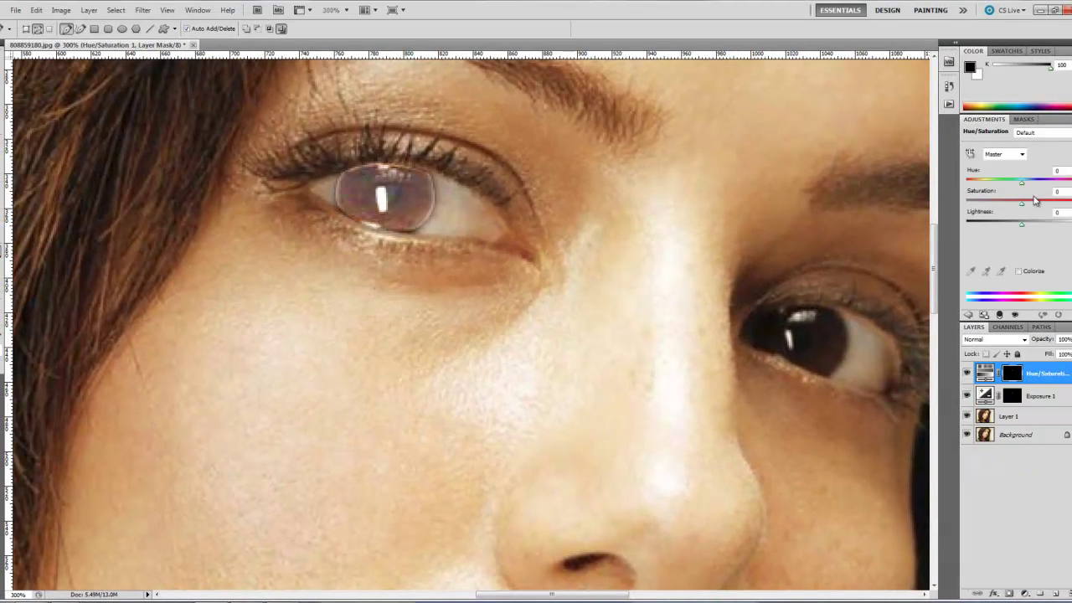
{"action": "left_click", "coordinate": [1018, 272]}
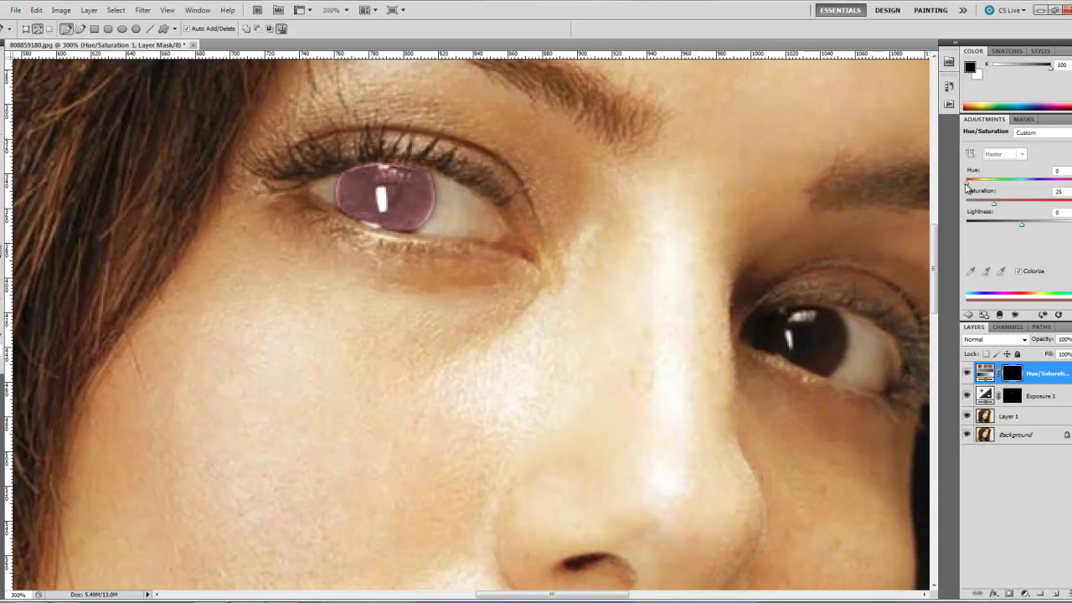
{"action": "left_click", "coordinate": [1058, 171]}
{"action": "type", "text": "207"}
{"action": "key", "text": "Tab"}
{"action": "type", "text": "72"}
Select the Exposure 1 mask, inspect the brush presets, then show Hue/Saturation 1 settings
{"action": "left_click", "coordinate": [1013, 397]}
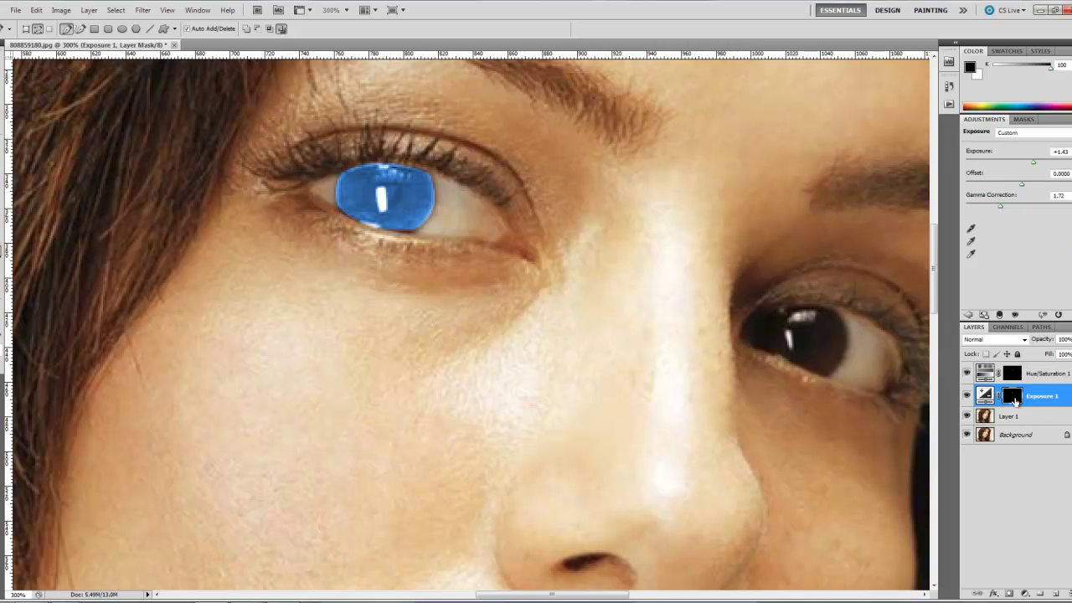
{"action": "key", "text": "b"}
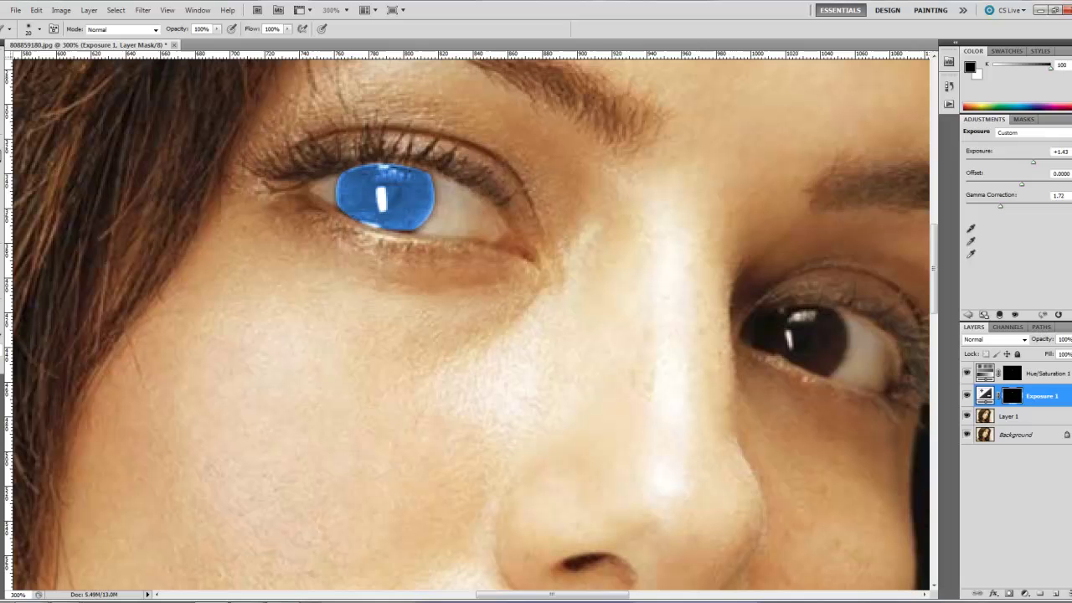
{"action": "left_click", "coordinate": [39, 29]}
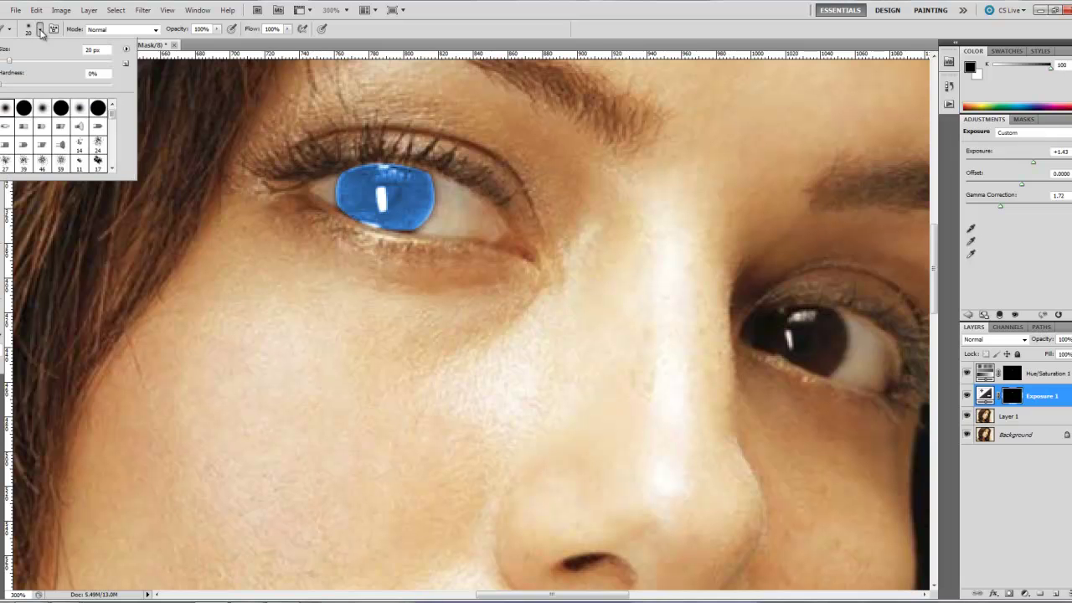
{"action": "double_click", "coordinate": [7, 109]}
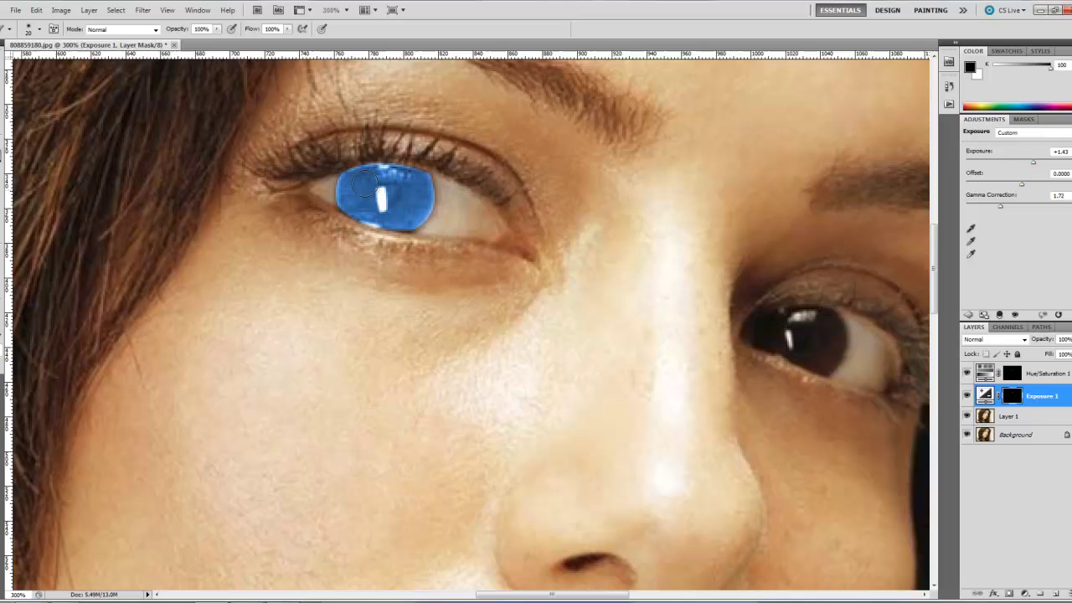
{"action": "left_click", "coordinate": [39, 28]}
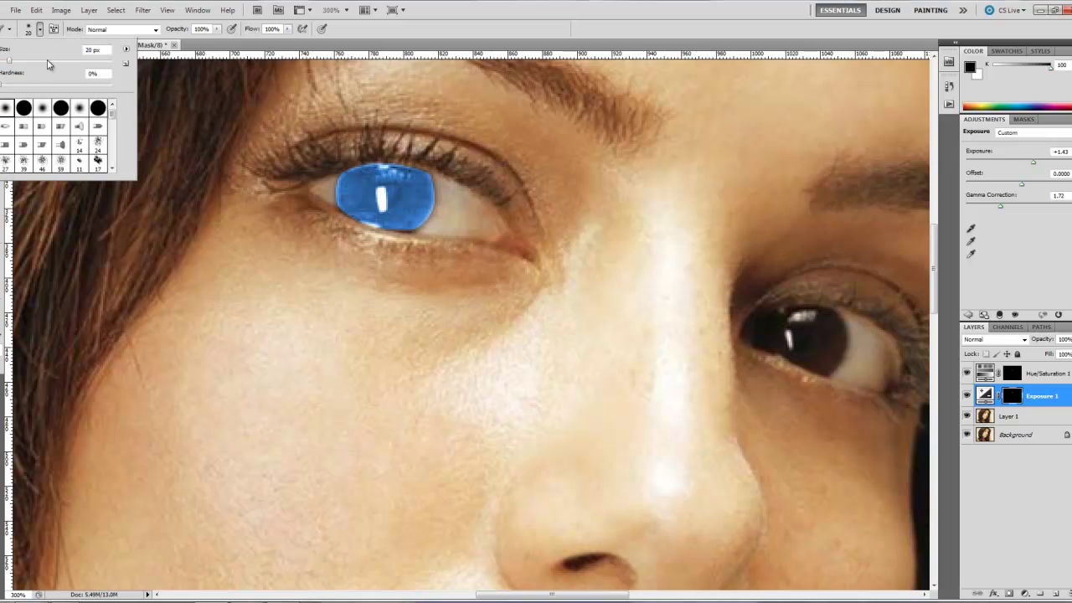
{"action": "left_click", "coordinate": [408, 32]}
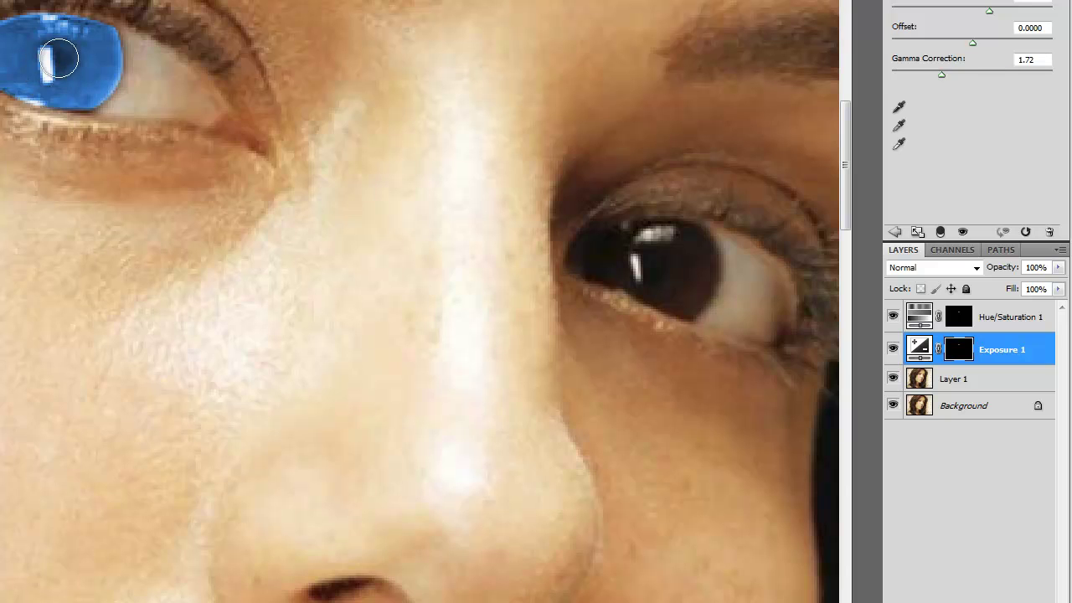
{"action": "left_click", "coordinate": [1028, 327]}
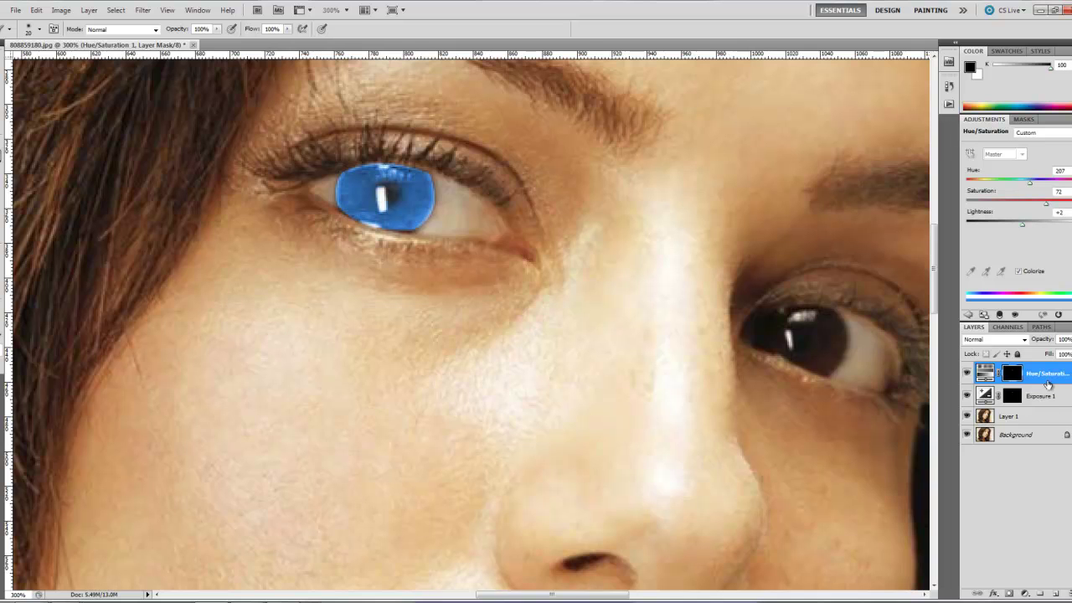
Load the Hue/Saturation 1 mask as a selection and add a Levels adjustment layer
{"action": "left_click", "coordinate": [1013, 377]}
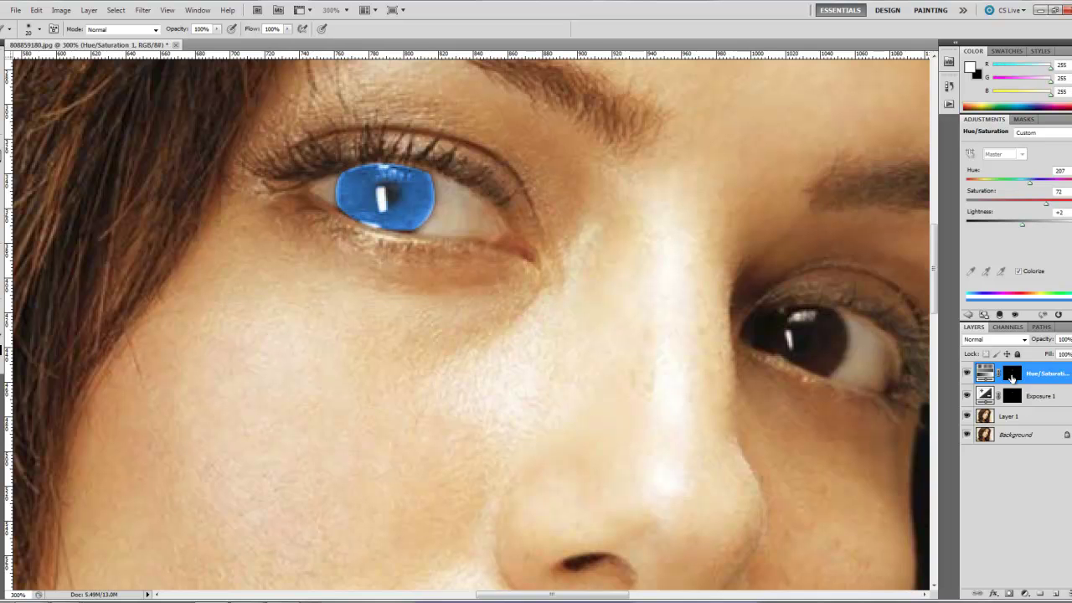
{"action": "left_click", "coordinate": [1011, 377], "text": "ctrl"}
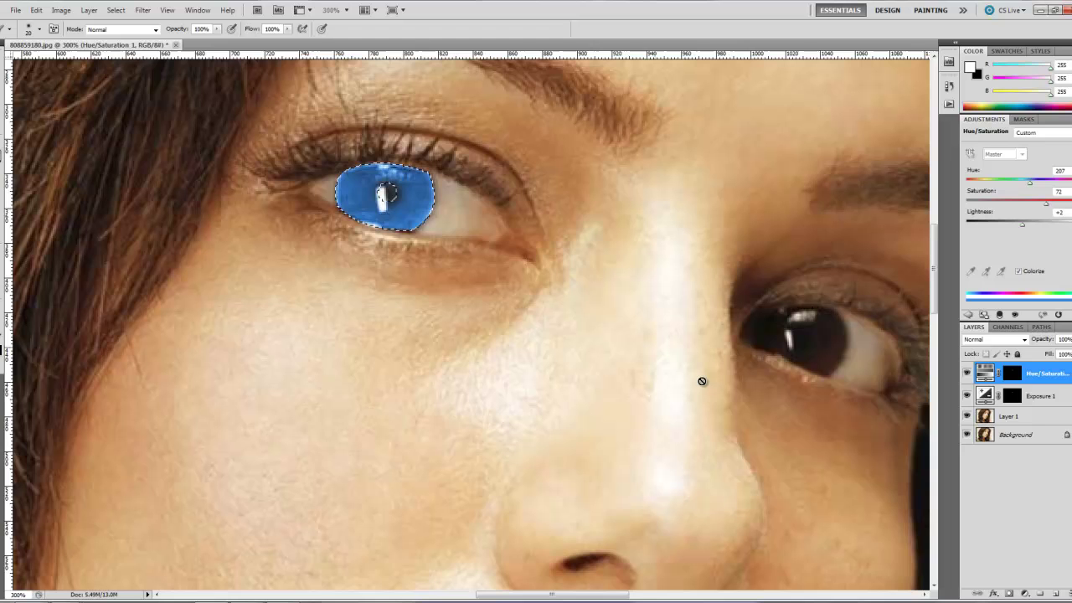
{"action": "left_click", "coordinate": [1022, 594]}
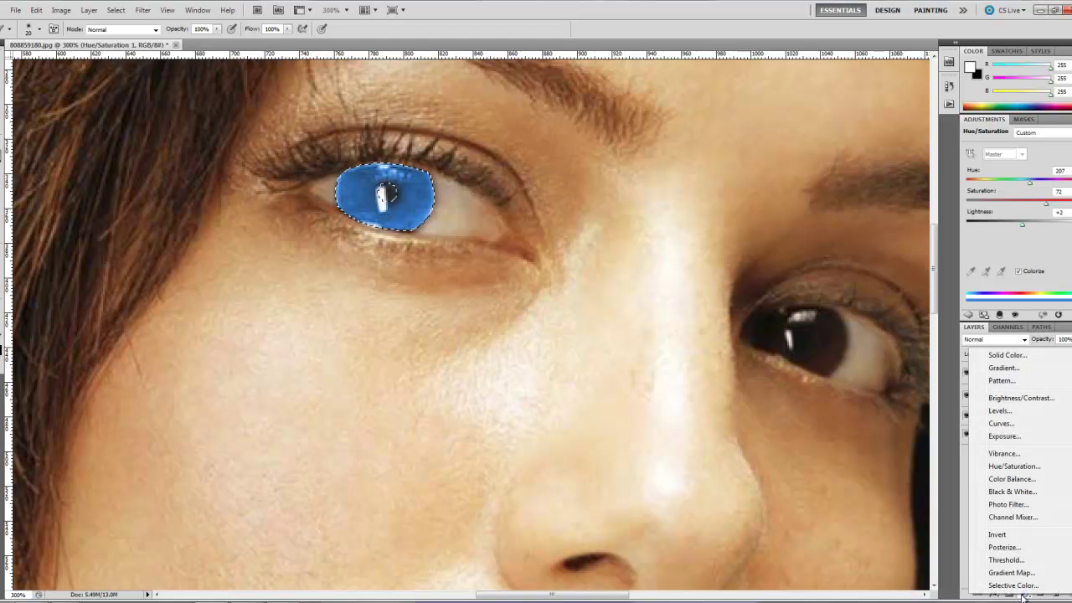
{"action": "left_click", "coordinate": [999, 410]}
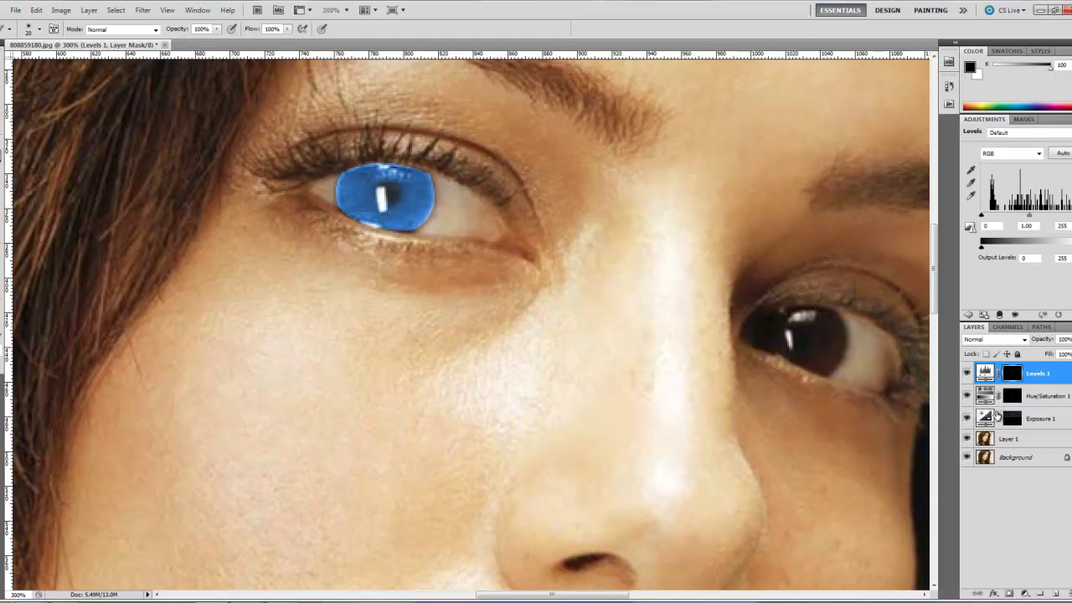
Set the Levels 1 input levels to 8, 0.75 and 216
{"action": "left_click", "coordinate": [989, 226]}
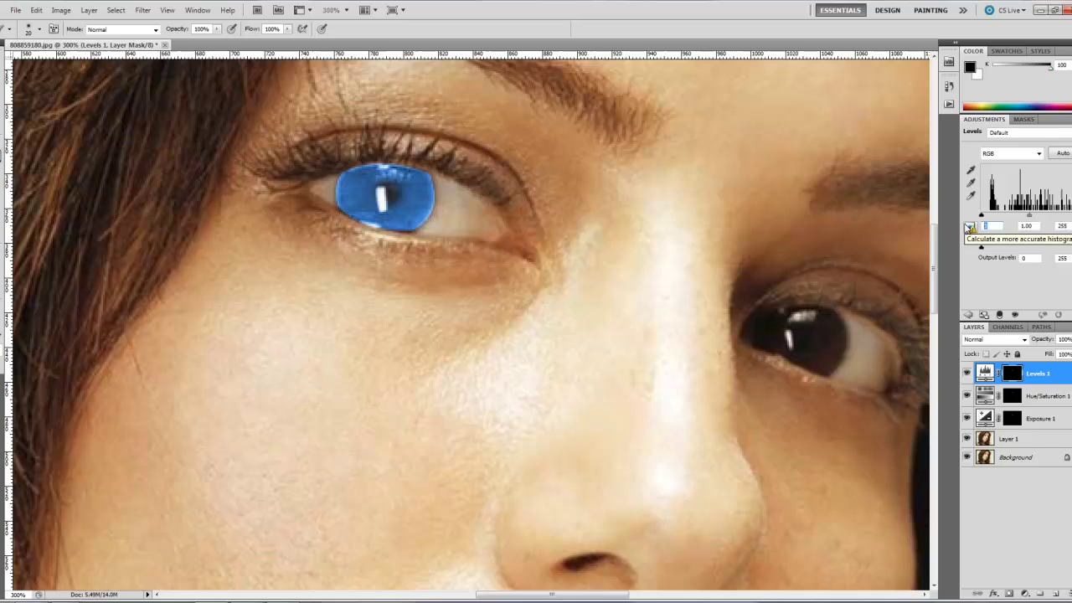
{"action": "left_click", "coordinate": [969, 226]}
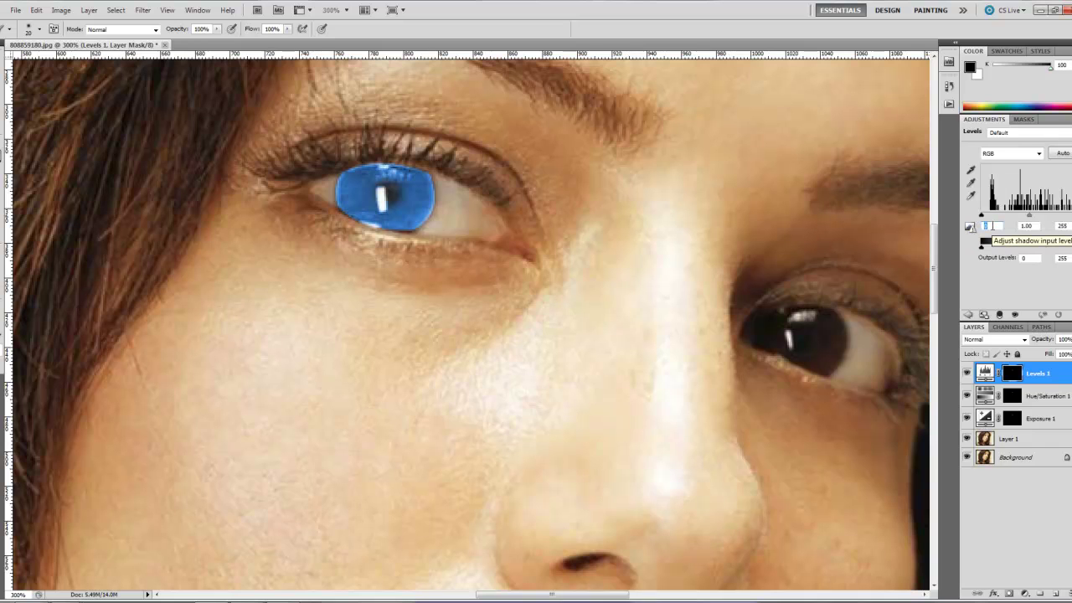
{"action": "type", "text": "8"}
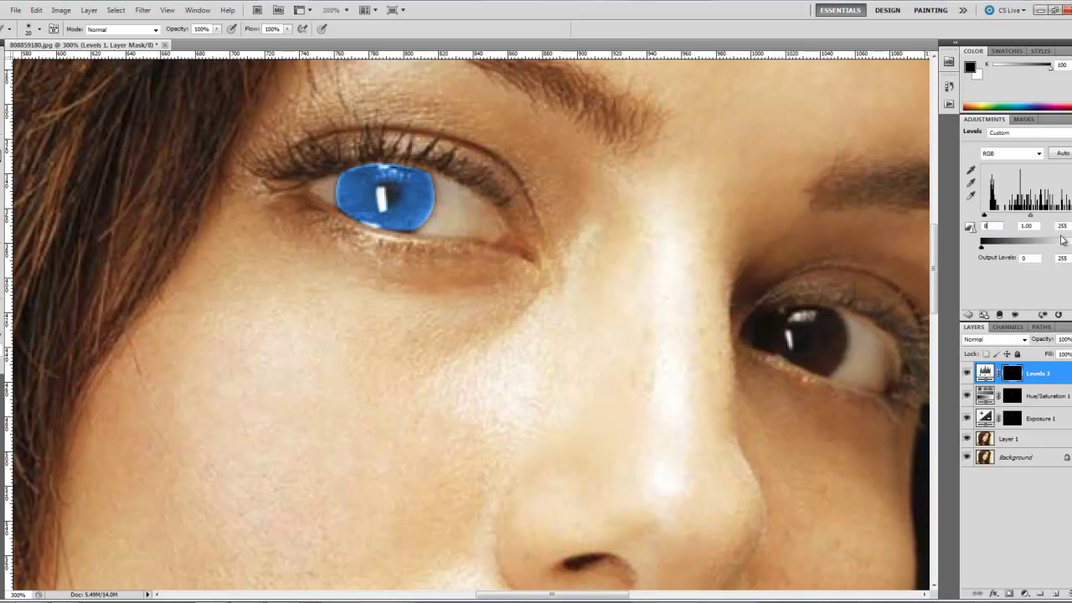
{"action": "left_click", "coordinate": [1022, 225]}
{"action": "type", "text": "0.75"}
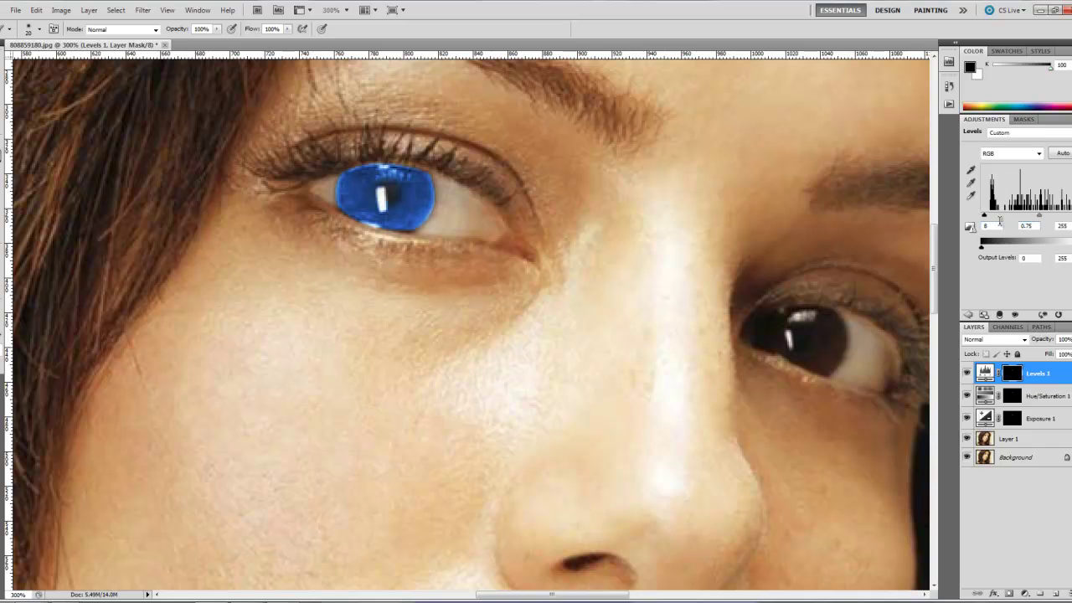
{"action": "left_click", "coordinate": [1064, 226]}
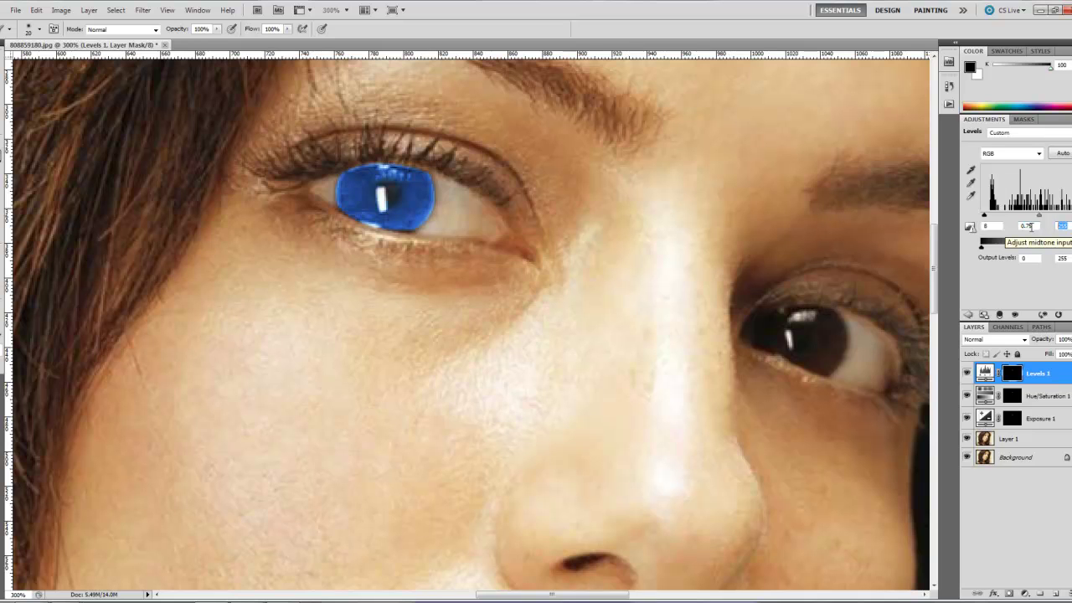
{"action": "key", "text": "backslash"}
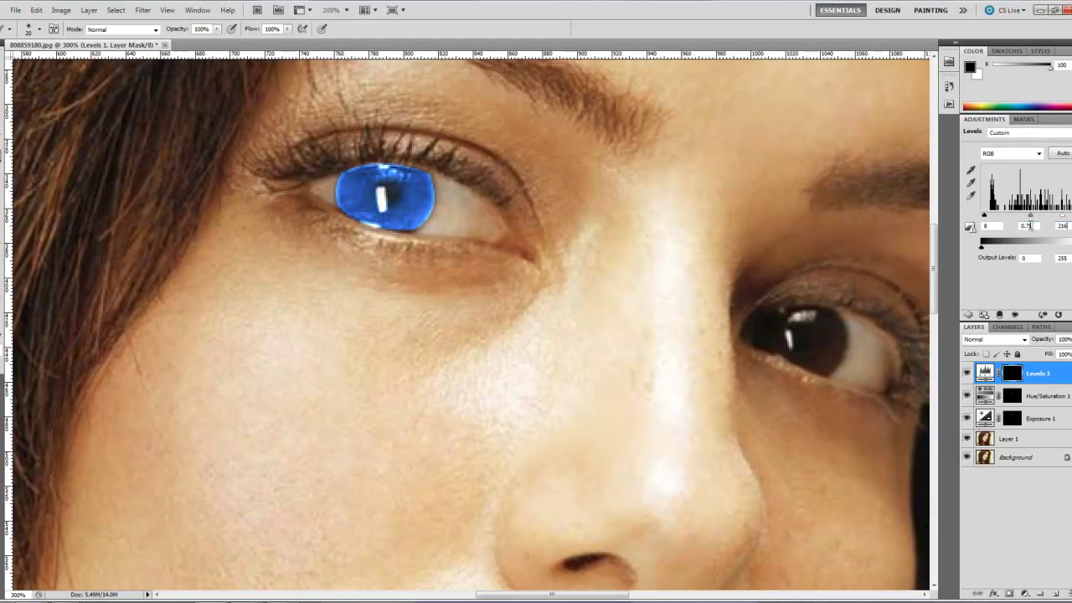
{"action": "left_click", "coordinate": [1038, 419]}
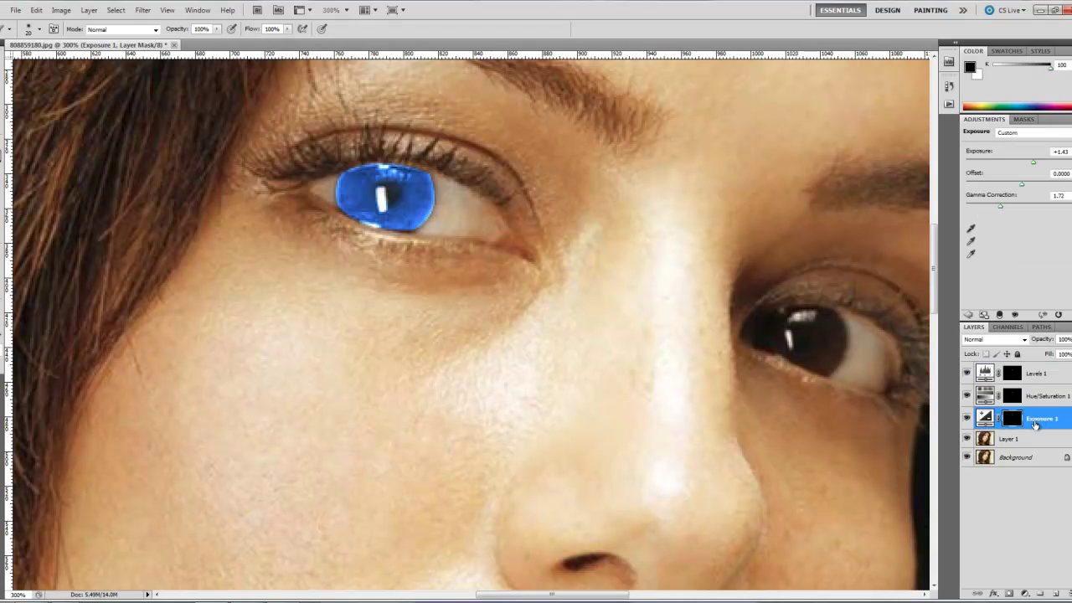
Review the Exposure 1, Hue/Saturation 1 and Levels 1 settings, ending on Levels 1
{"action": "left_click", "coordinate": [1045, 421]}
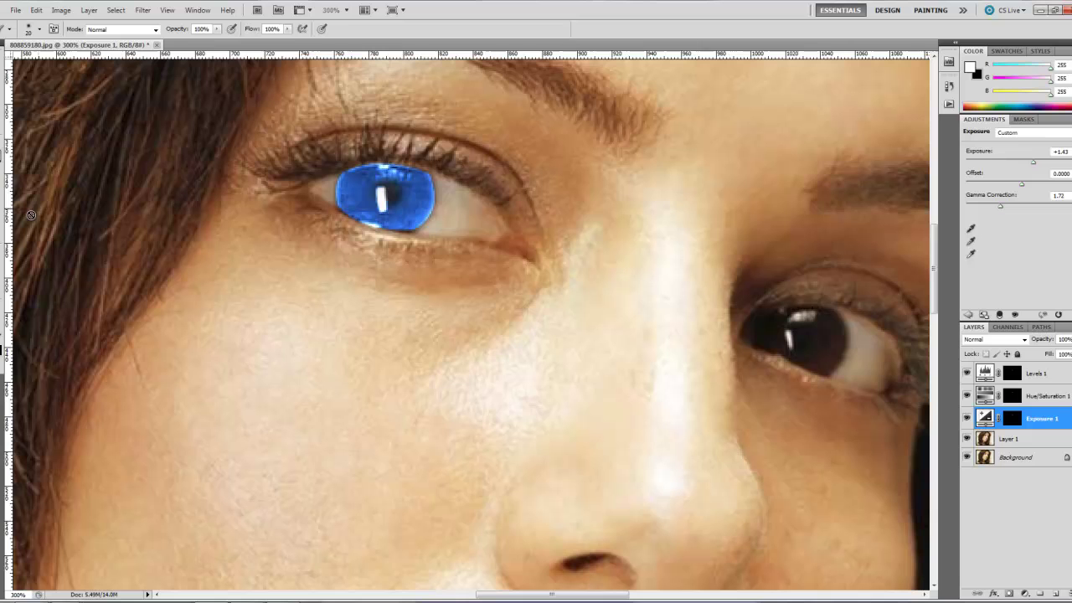
{"action": "key", "text": "r"}
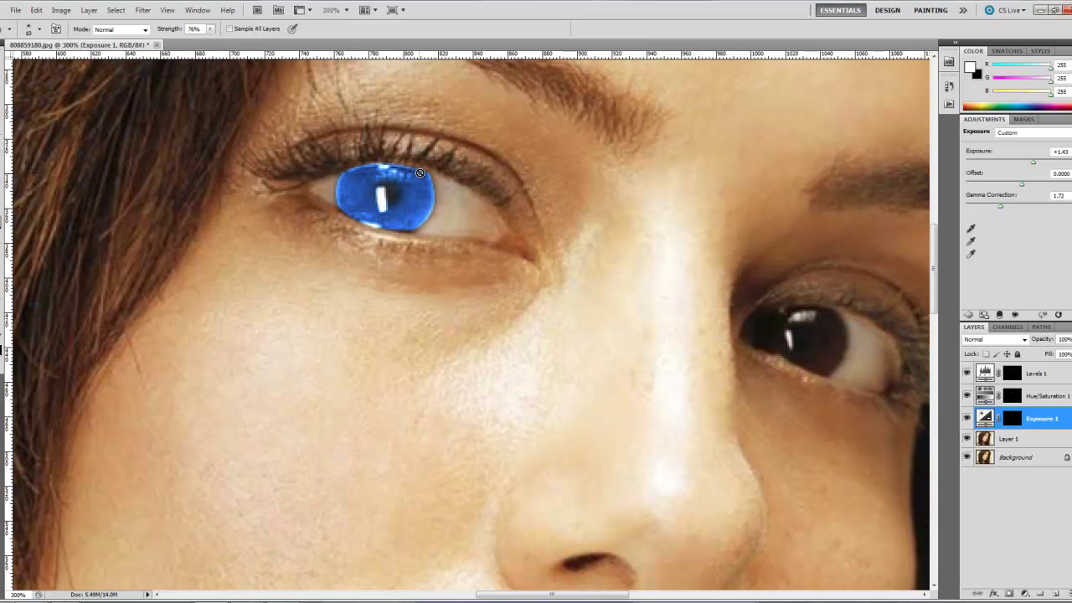
{"action": "left_click", "coordinate": [1013, 418]}
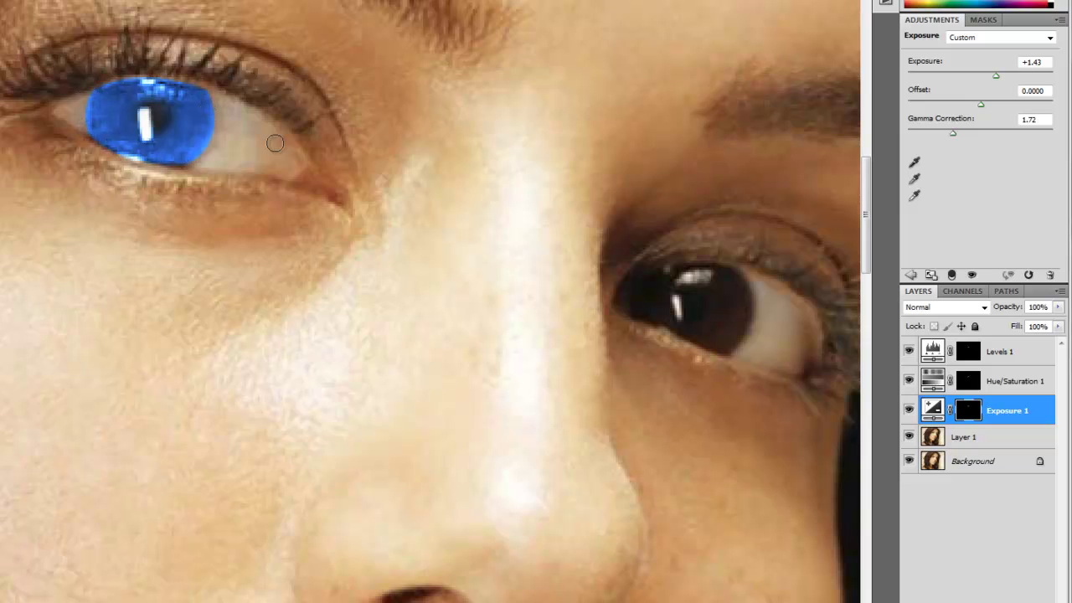
{"action": "left_click", "coordinate": [1029, 385]}
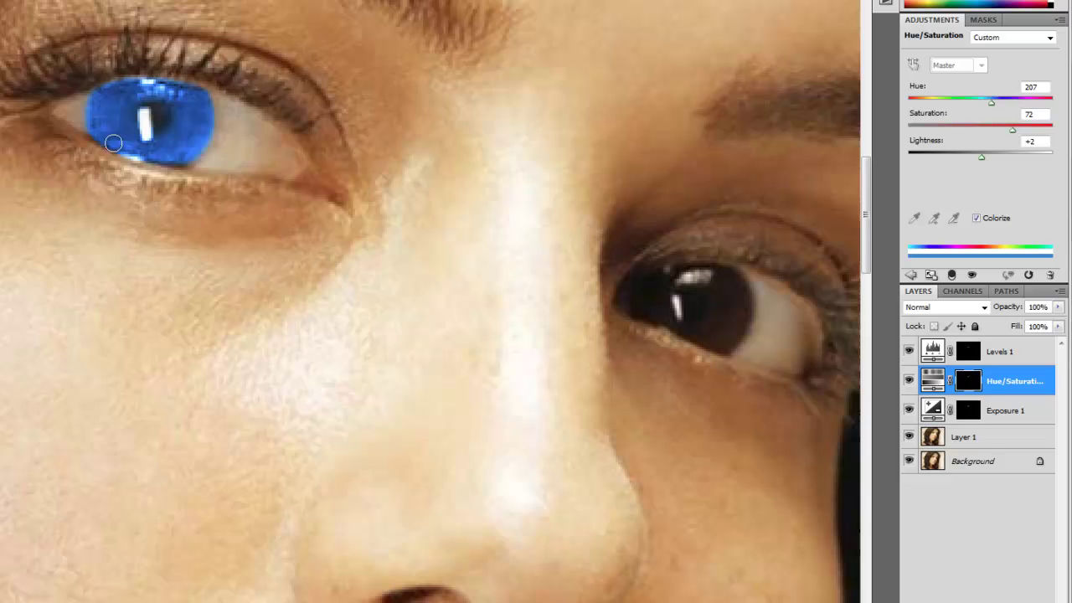
{"action": "left_click", "coordinate": [996, 352]}
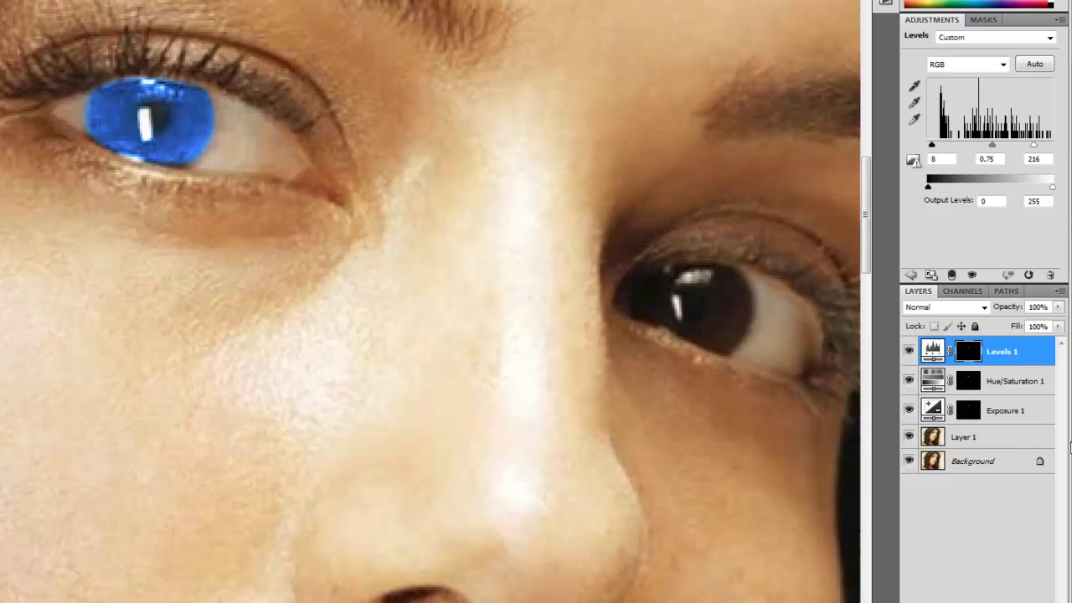
Lower Hue/Saturation 1 opacity to about 52% and fit the portrait on screen
{"action": "left_click", "coordinate": [1011, 390]}
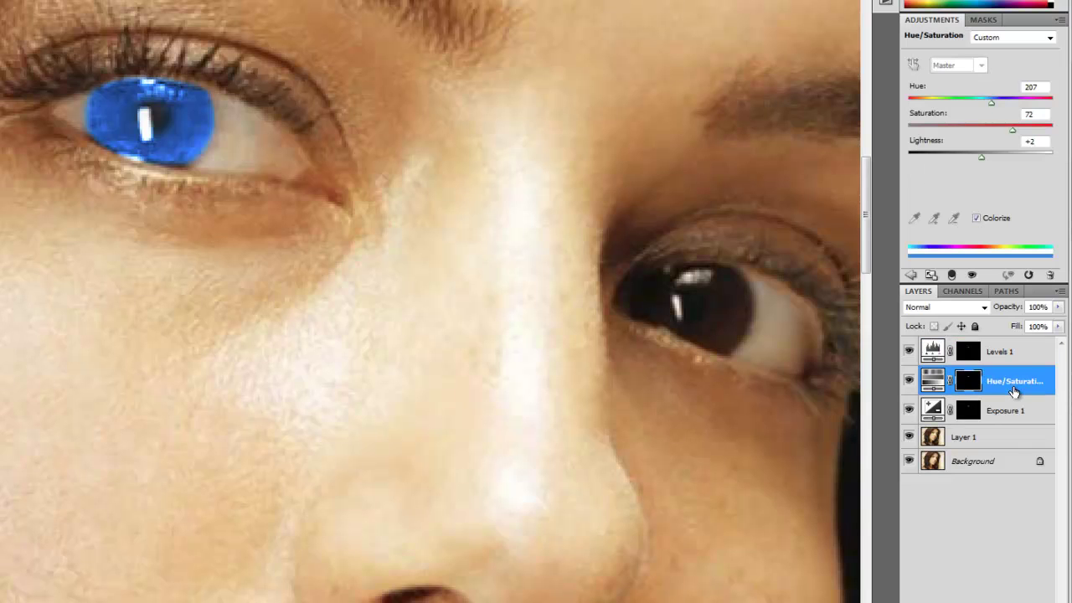
{"action": "left_click", "coordinate": [1057, 306]}
{"action": "left_click_drag", "start_coordinate": [1060, 323], "coordinate": [1023, 333]}
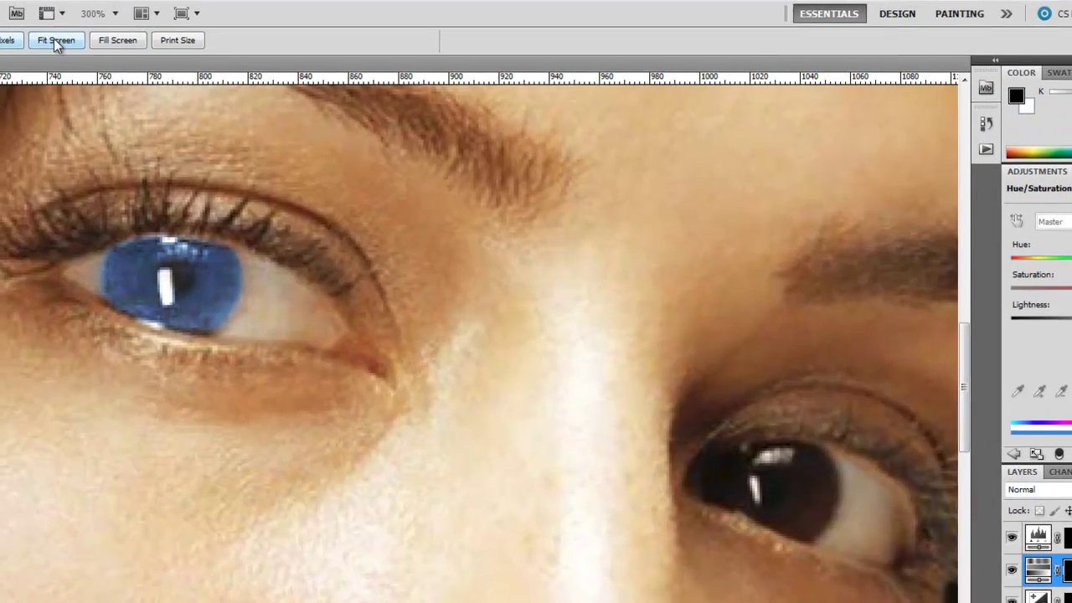
{"action": "left_click", "coordinate": [56, 42]}
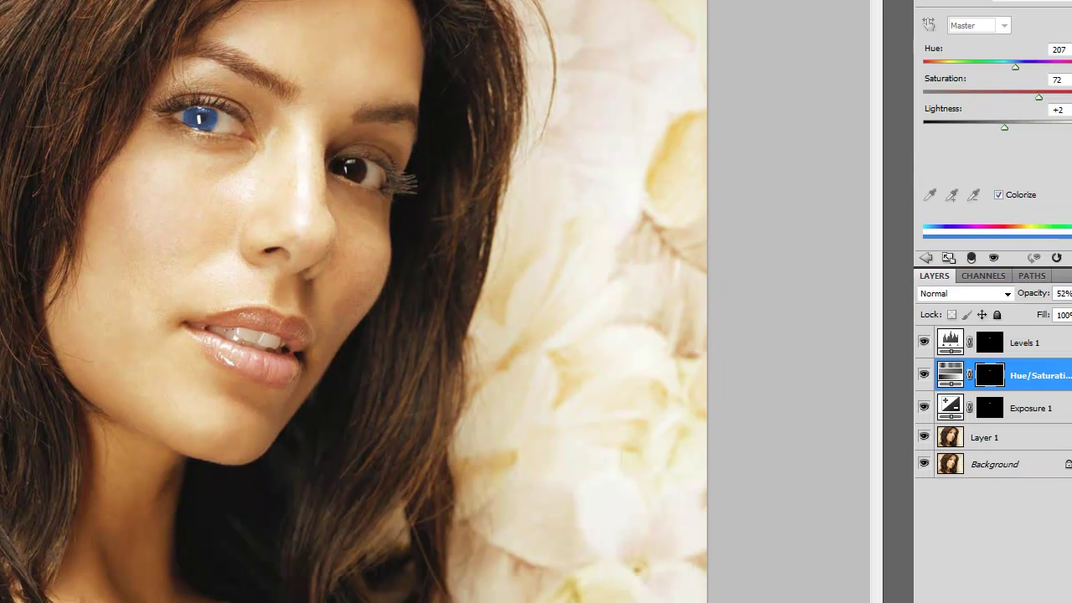
Drop Hue/Saturation 1 opacity to 47% and deselect the adjustment layers
{"action": "left_click", "coordinate": [1071, 493]}
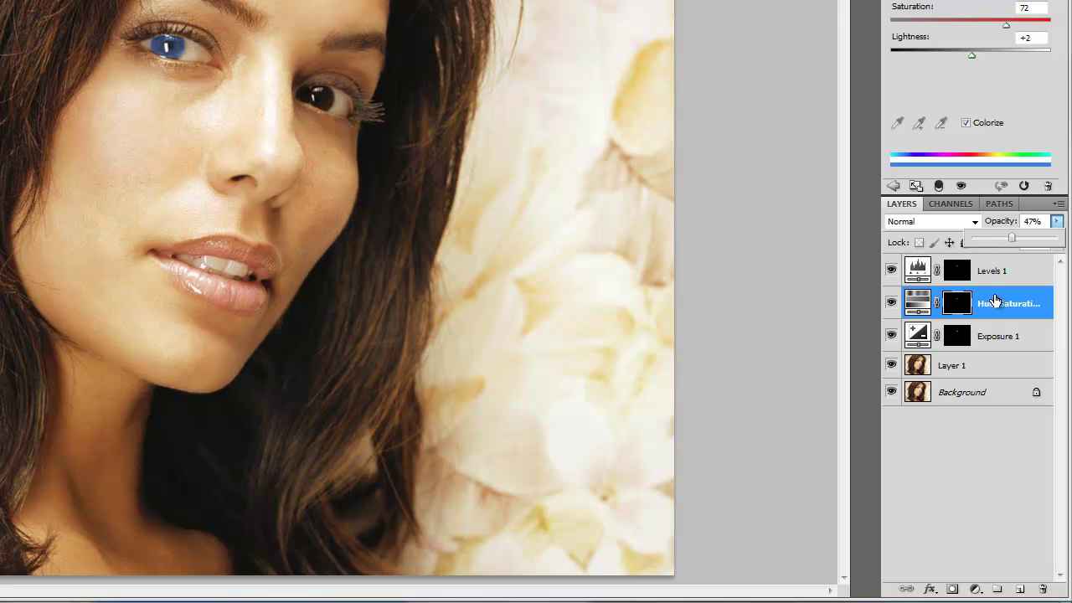
{"action": "left_click", "coordinate": [975, 428]}
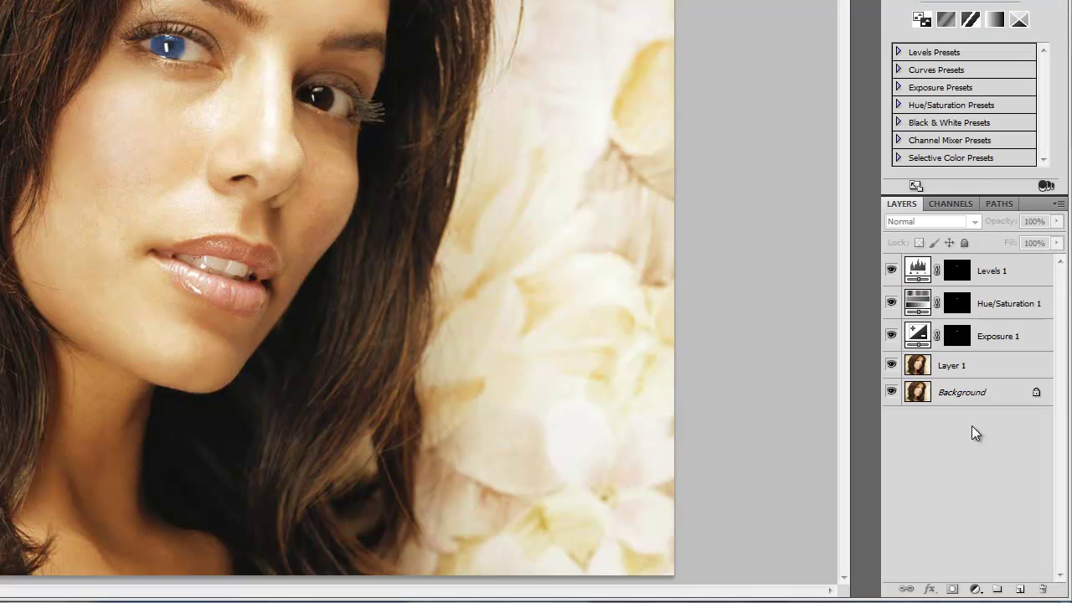
{"action": "left_click", "coordinate": [1004, 310]}
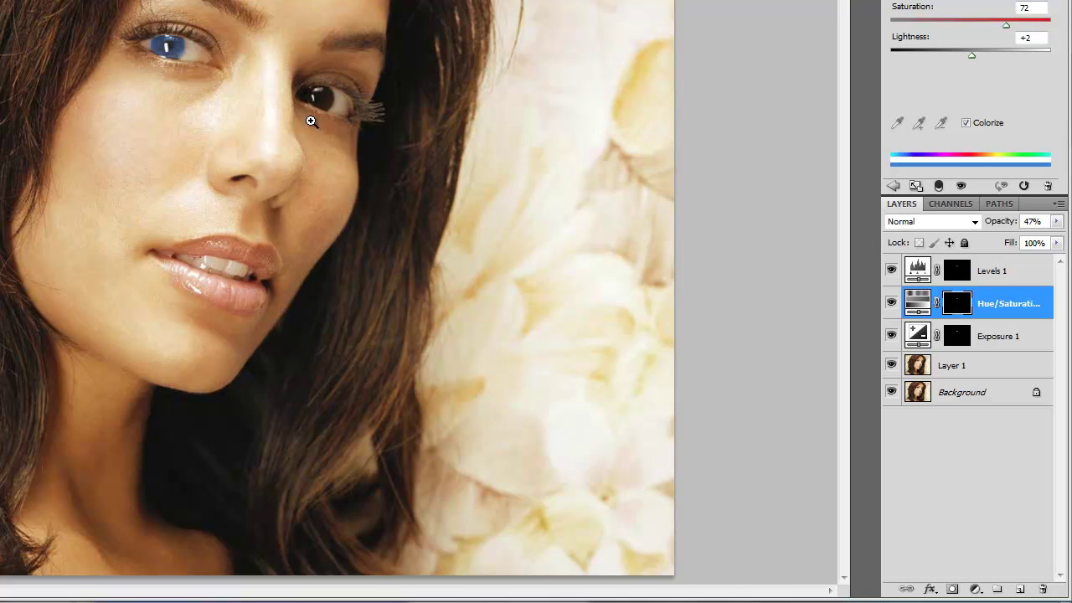
{"action": "key", "text": "z"}
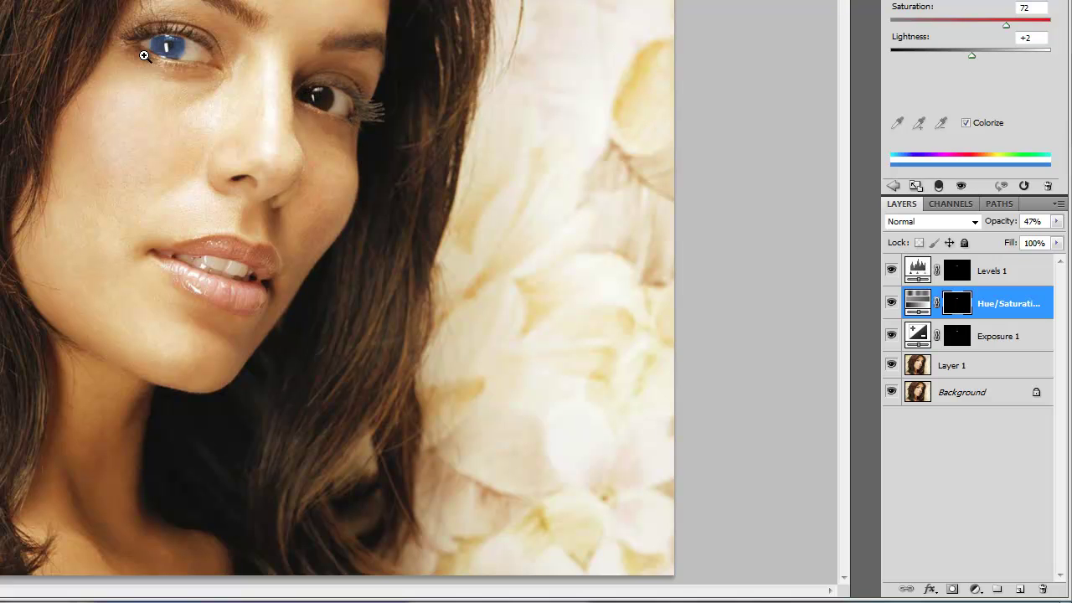